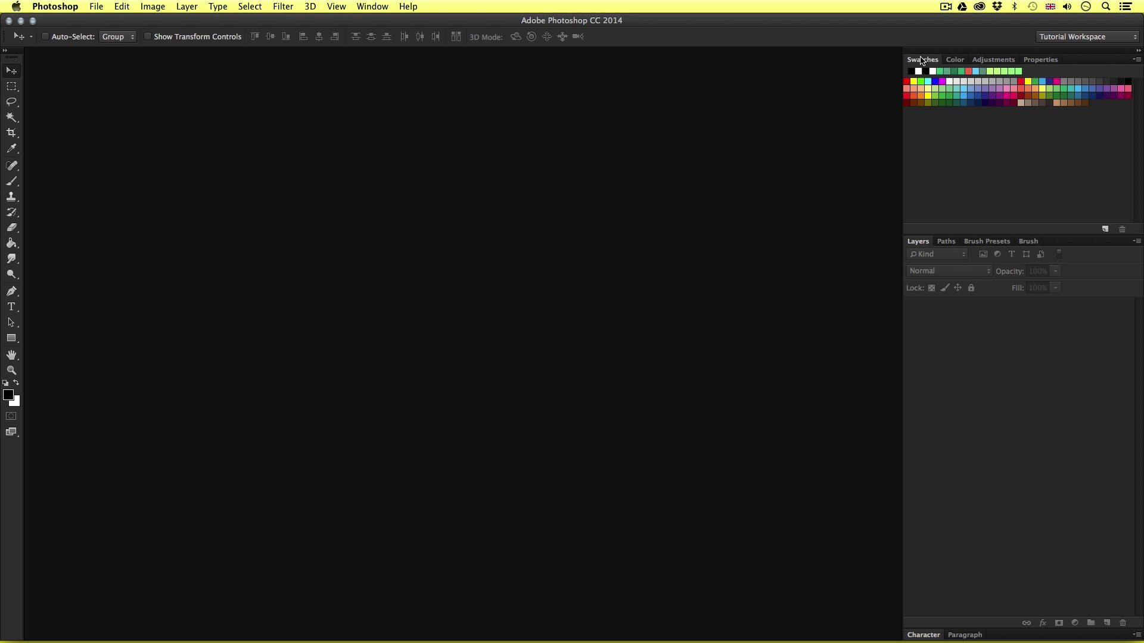
- Float the Swatches and Color panels out of the dock, placing an enlarged Color panel below Swatches
left_click_drag(916, 63, 822, 70)
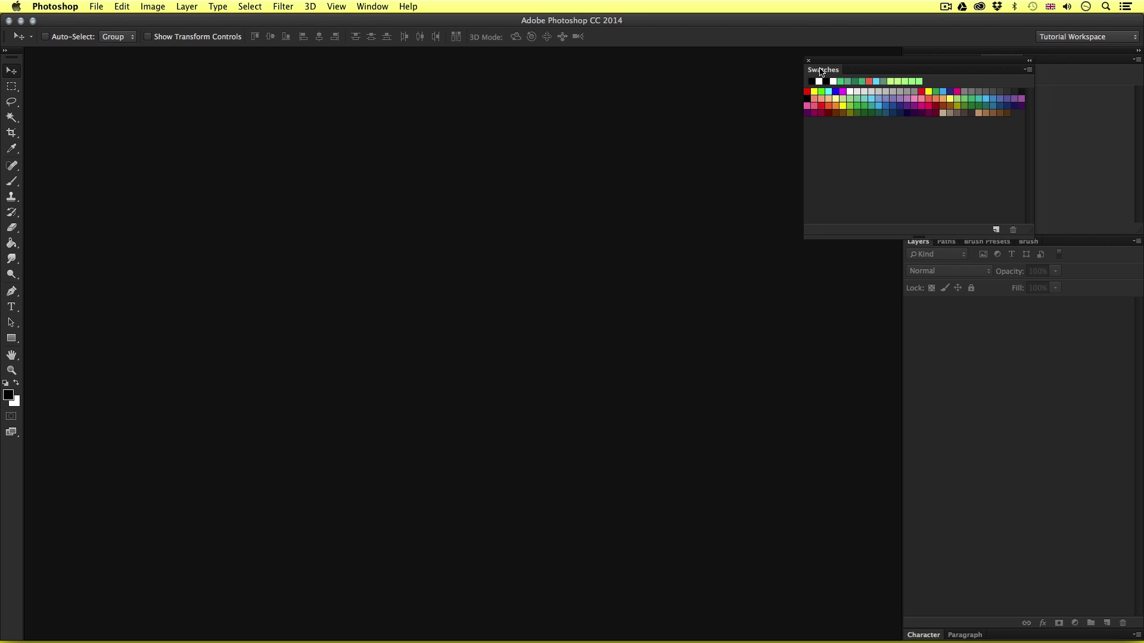
left_click_drag(894, 70, 844, 97)
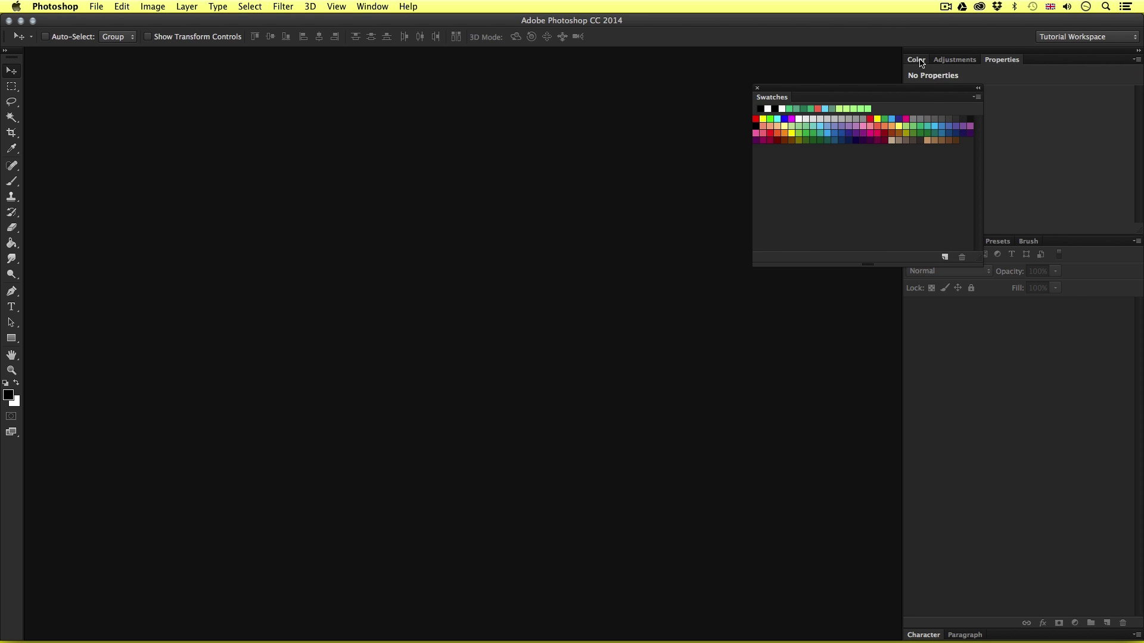
left_click(915, 60)
left_click_drag(916, 61, 767, 303)
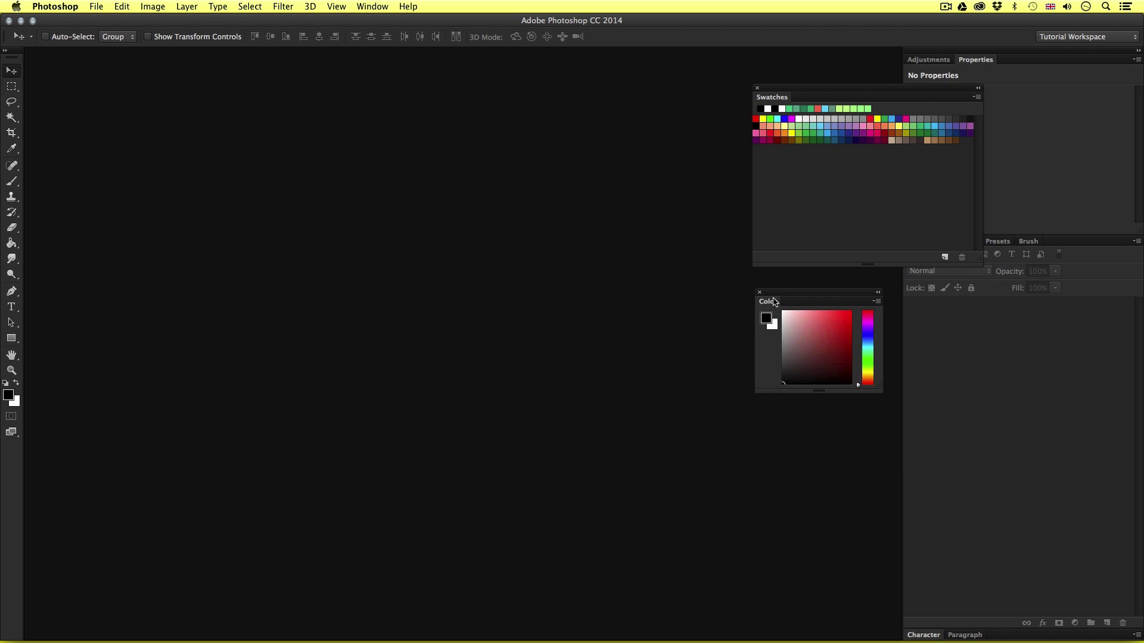
left_click_drag(883, 381, 987, 437)
left_click_drag(820, 295, 798, 321)
left_click_drag(792, 88, 768, 123)
- Move the floating Swatches and Color panels clear of the docked panels
left_click(378, 8)
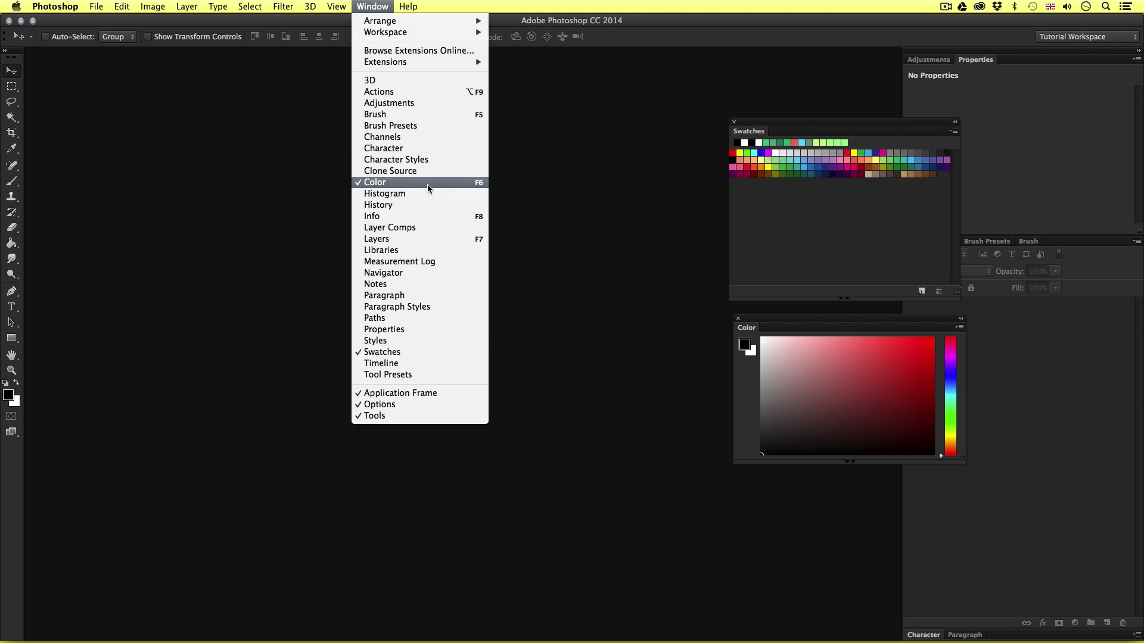
left_click(568, 126)
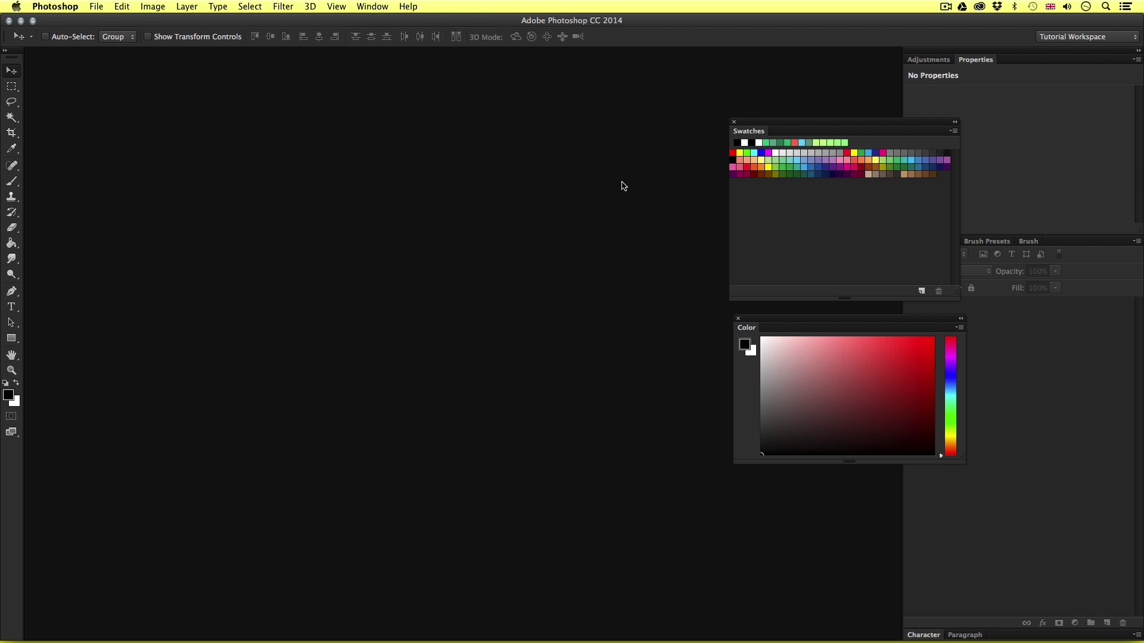
left_click_drag(797, 123, 718, 123)
left_click_drag(783, 319, 700, 320)
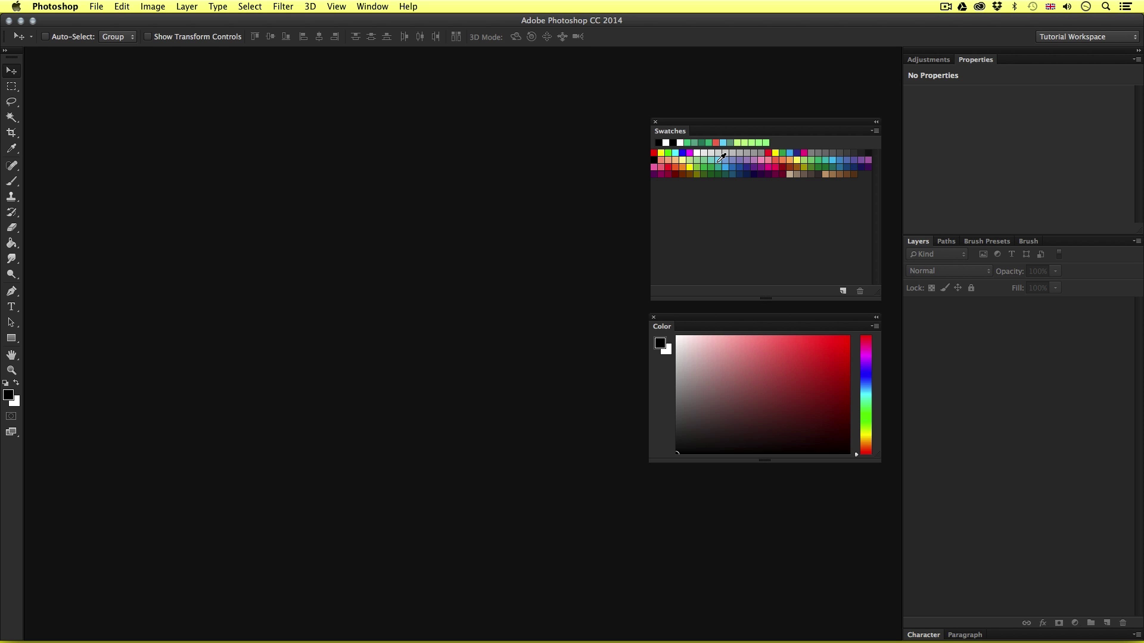
- Choose the Pure Violet swatch as the foreground colour and view its swatch name, accepting the existing name
left_click(754, 167)
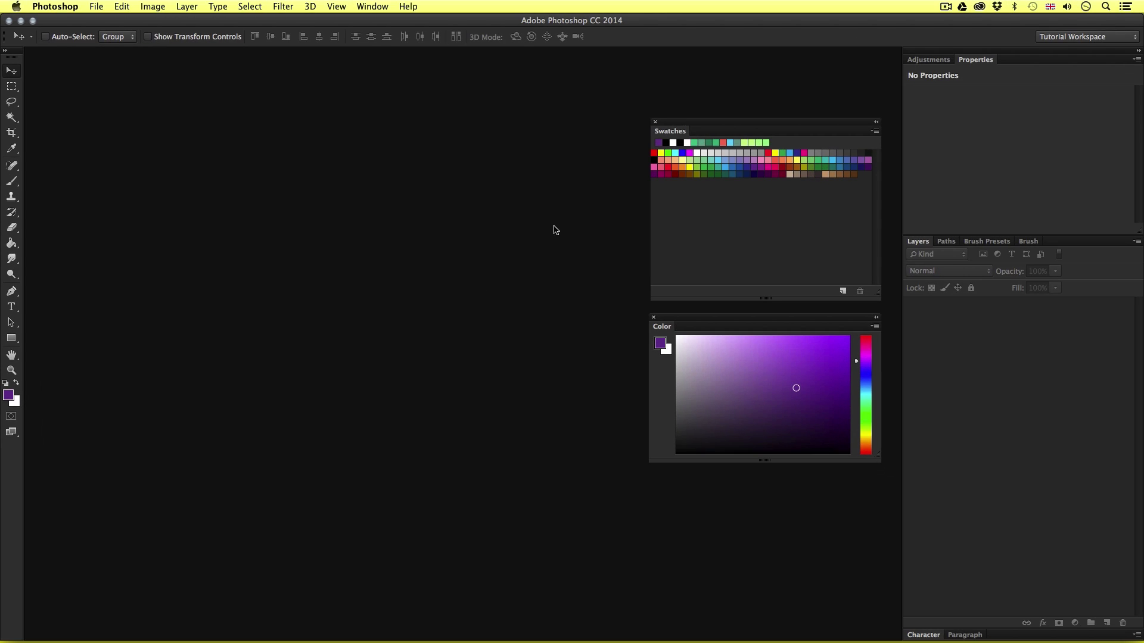
double_click(752, 168)
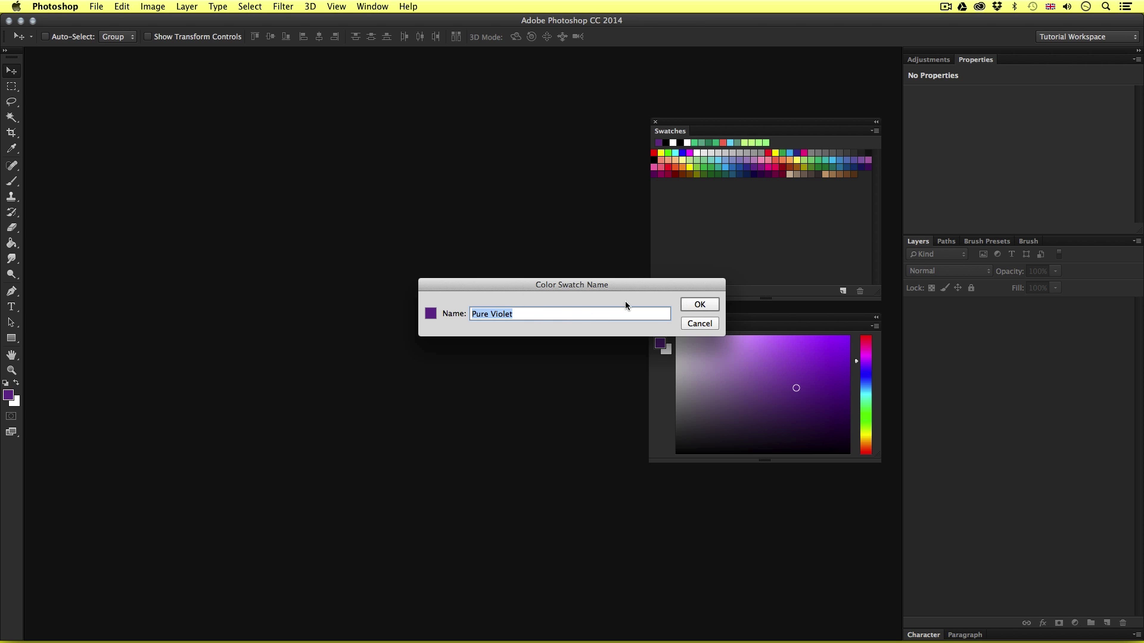
triple_click(511, 319)
left_click(698, 305)
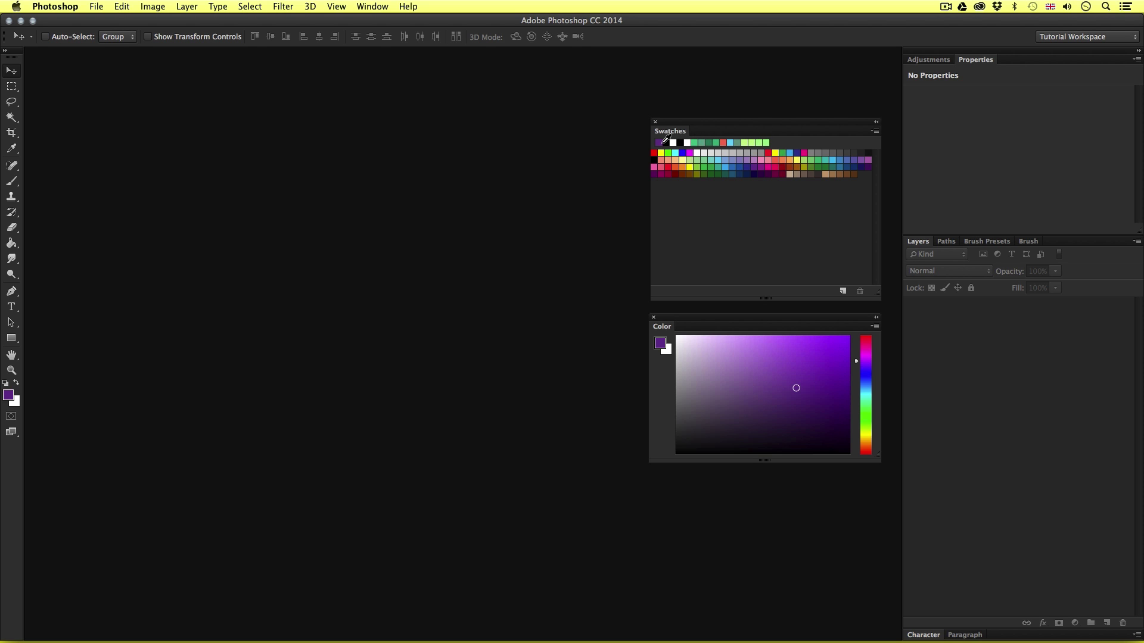
- Sample a varied series of swatches to fill the recent colours row, then reselect the dark violet from that row
left_click(691, 159)
left_click(719, 161)
left_click(745, 174)
left_click(770, 156)
left_click(706, 158)
left_click(675, 156)
left_click(669, 167)
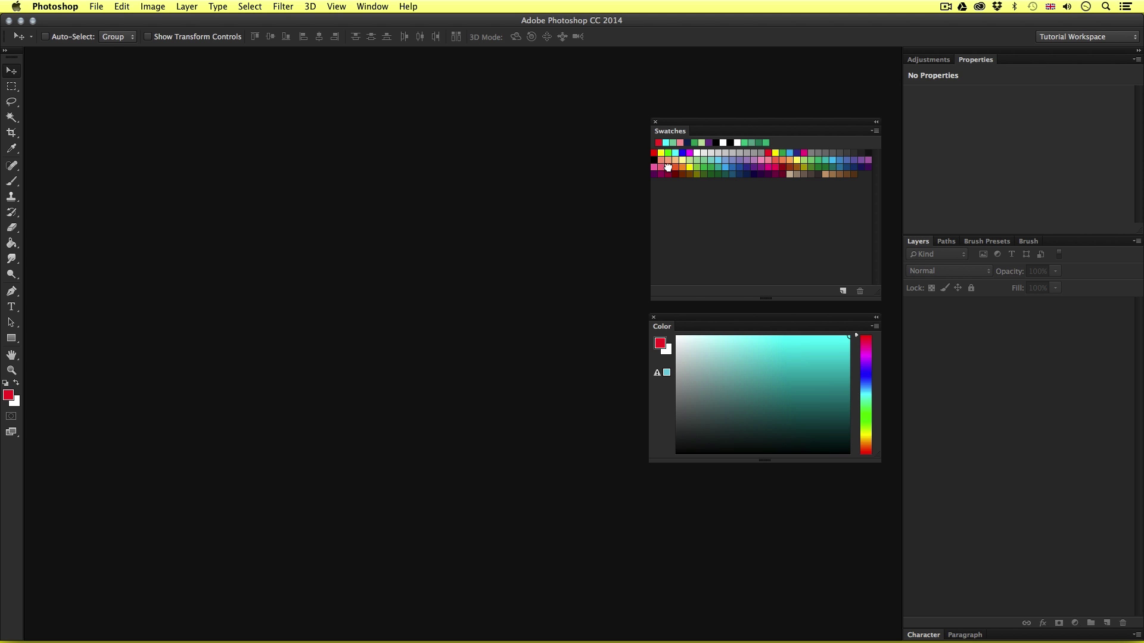
left_click(683, 172)
left_click(705, 167)
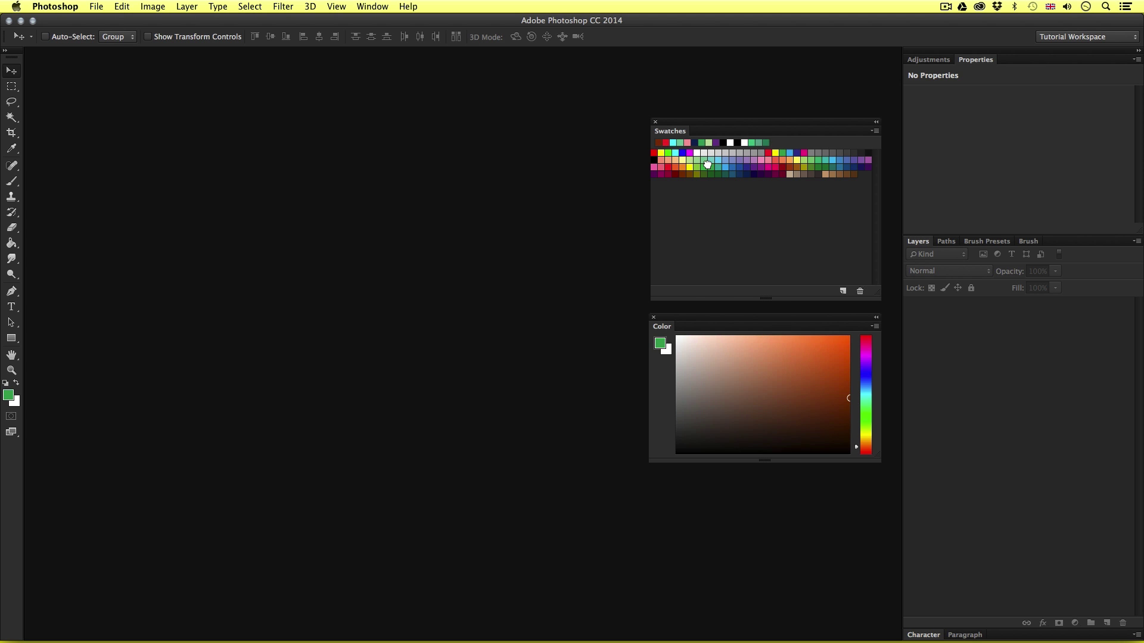
left_click(752, 161)
left_click(775, 162)
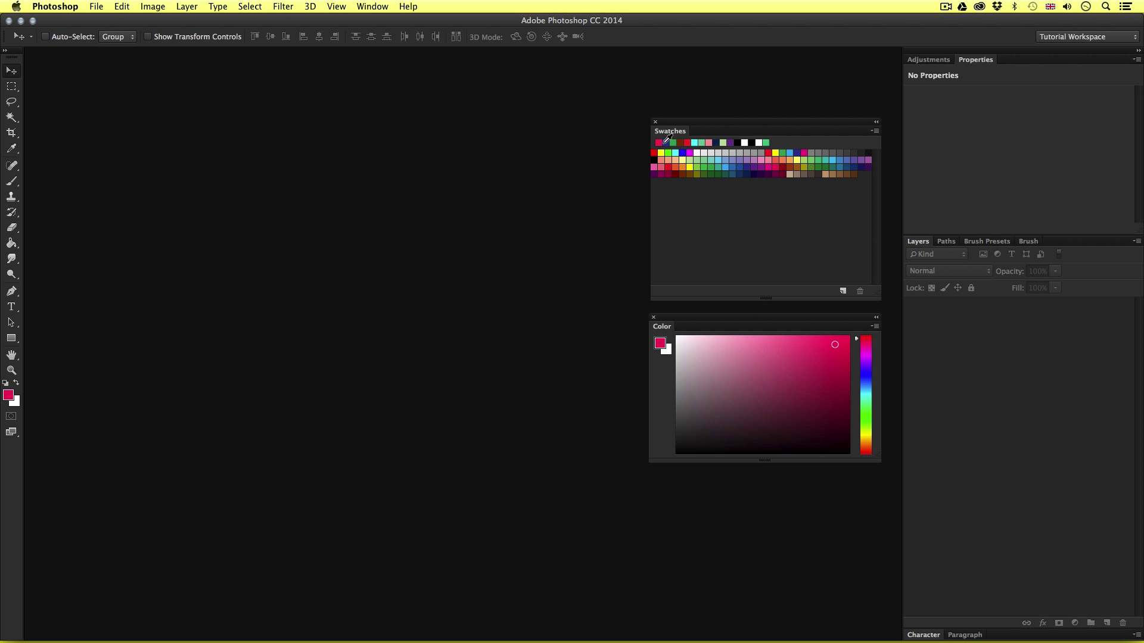
left_click(730, 142)
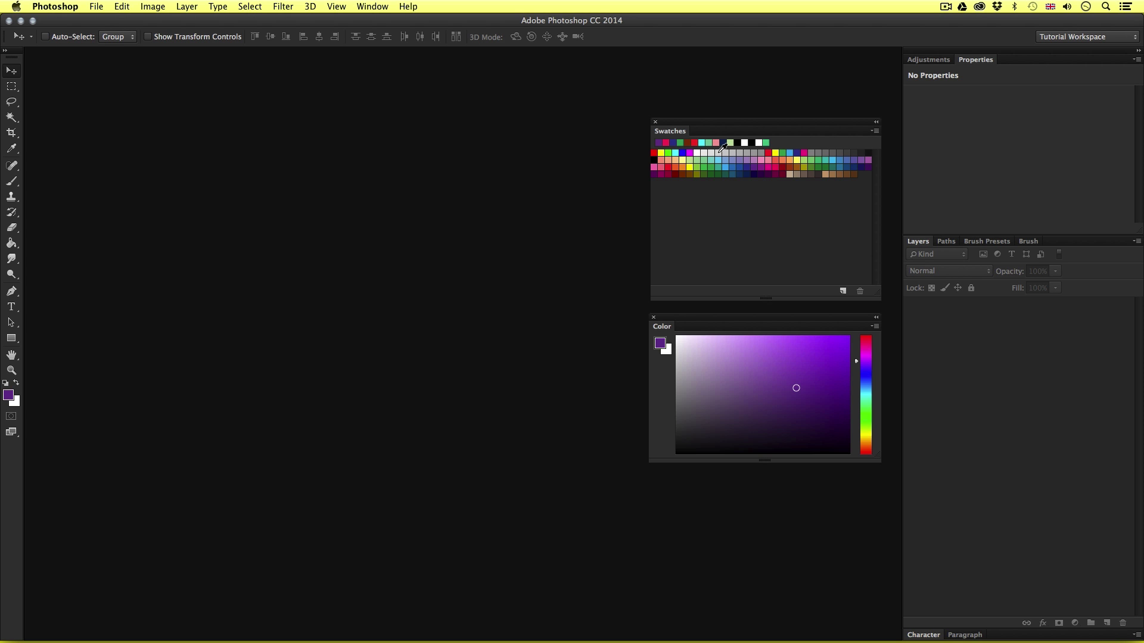
- Set the foreground to a bright violet and the background to a medium green, and reactivate the foreground colour
left_click_drag(716, 319, 719, 318)
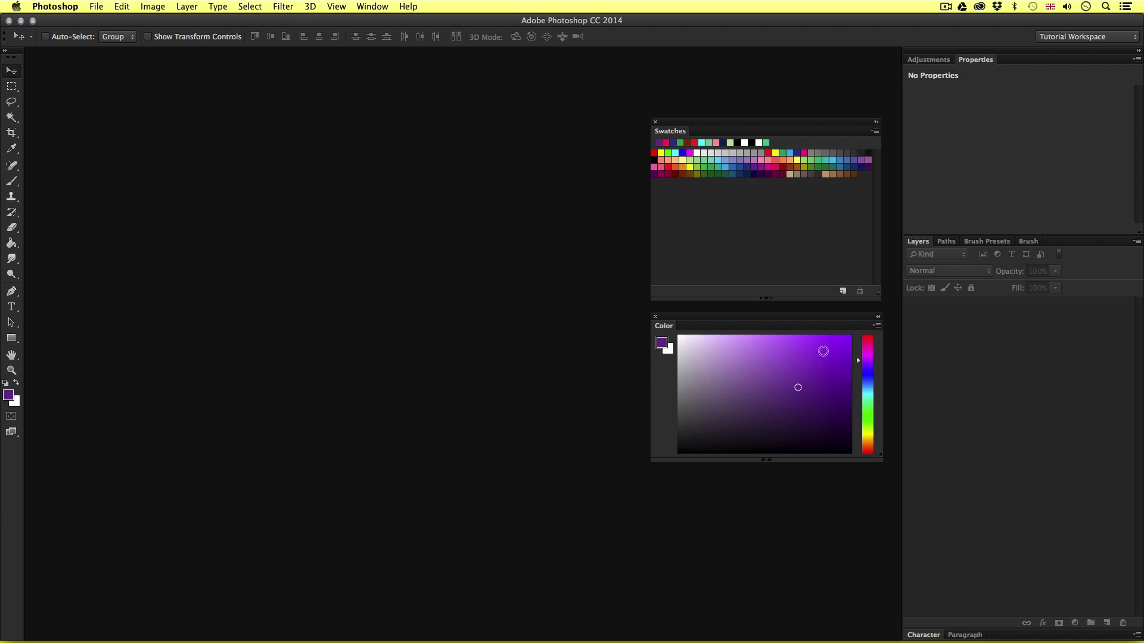
left_click(669, 355)
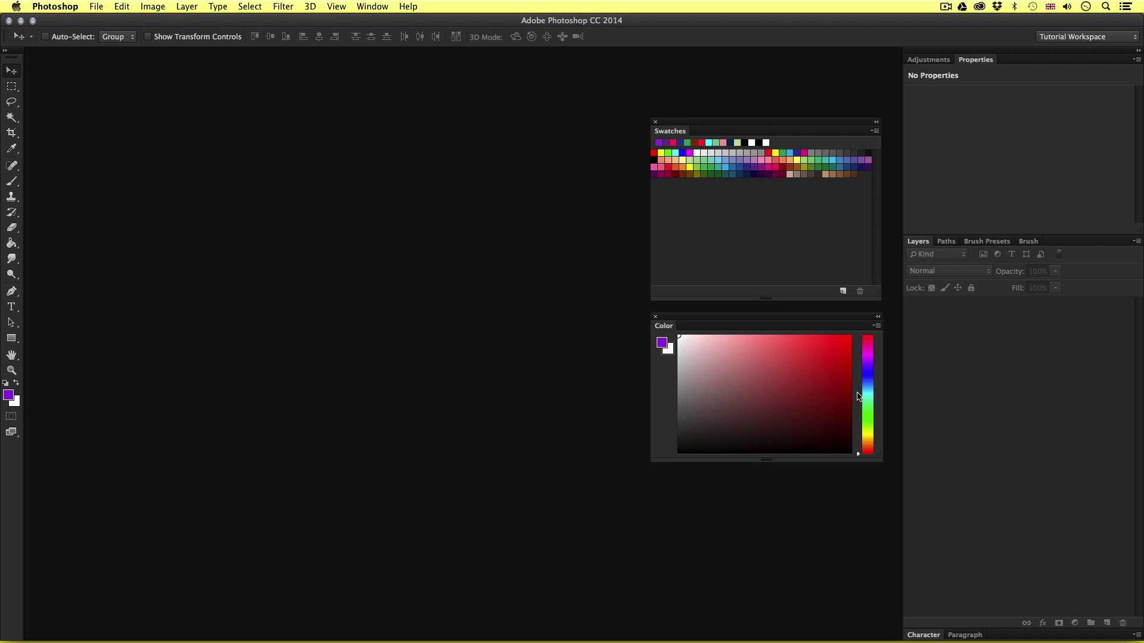
left_click(867, 402)
left_click(822, 366)
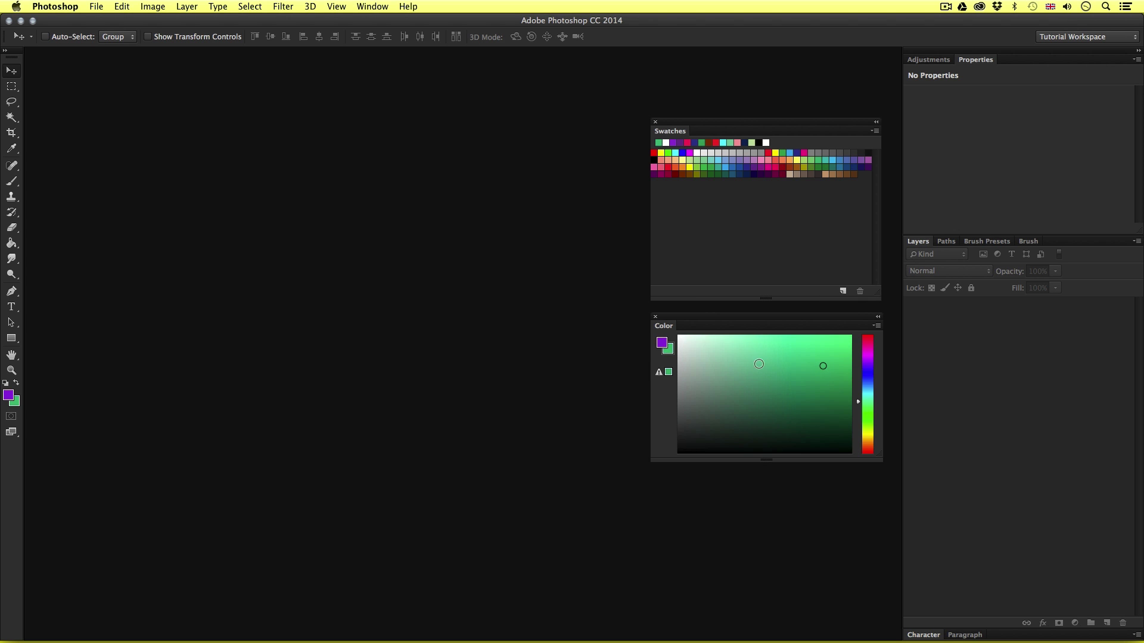
left_click(661, 343)
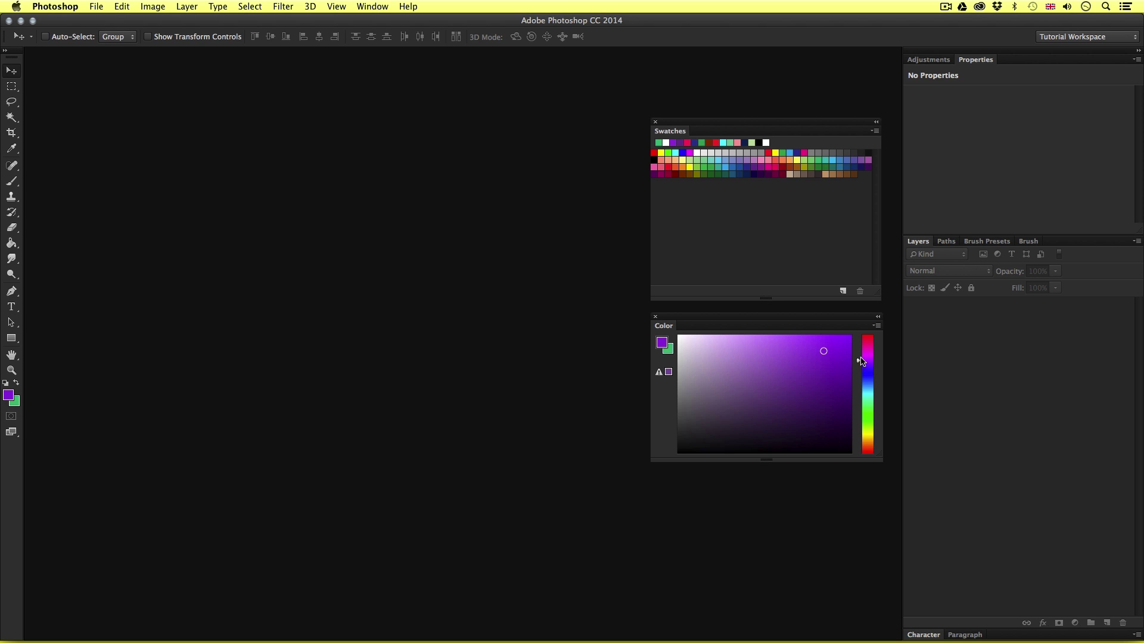
- Set the foreground colour to R 48, G 133, B 221 using RGB Sliders and return to the Hue Cube
left_click(876, 327)
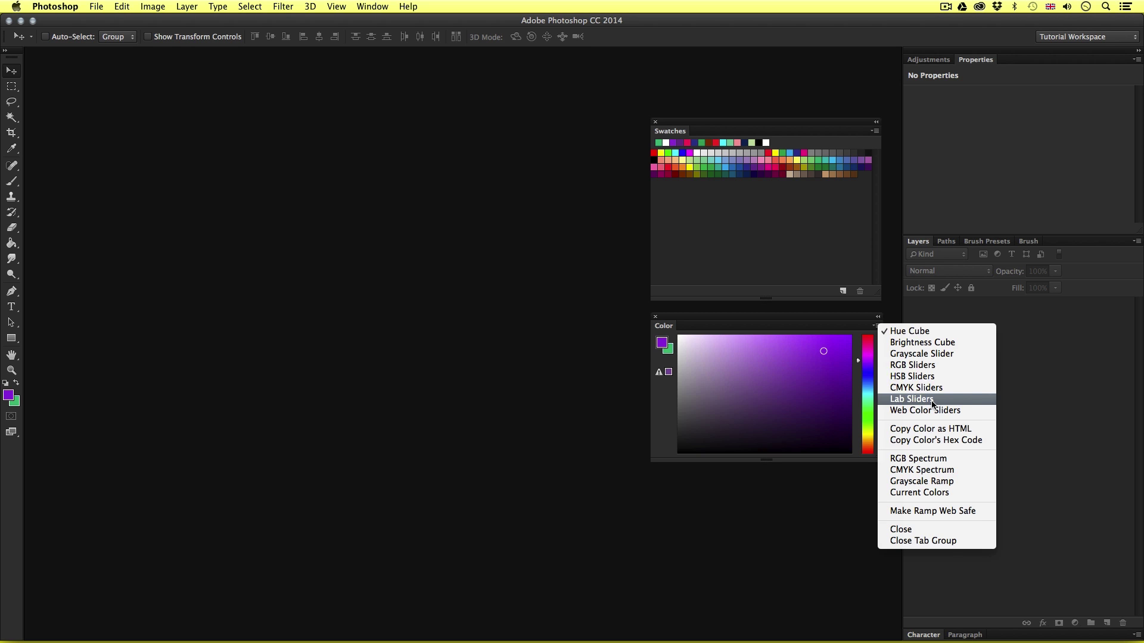
left_click(912, 365)
mouse_move(773, 350)
left_mouse_down()
mouse_move(717, 351)
mouse_move(722, 365)
mouse_move(768, 366)
left_mouse_up()
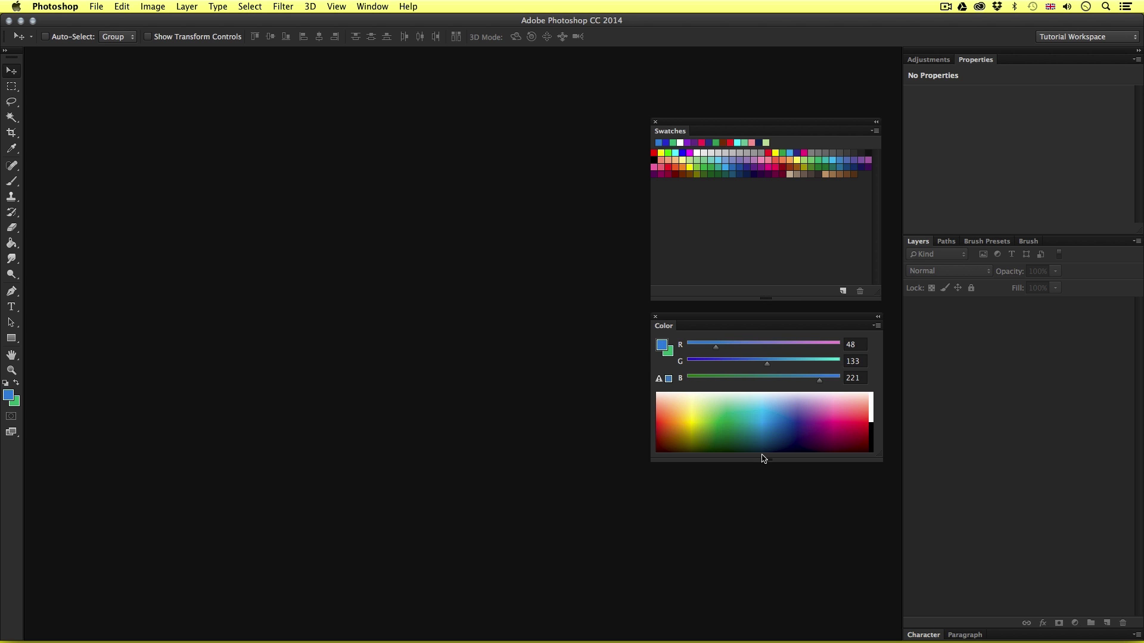
left_click(876, 326)
left_click(900, 330)
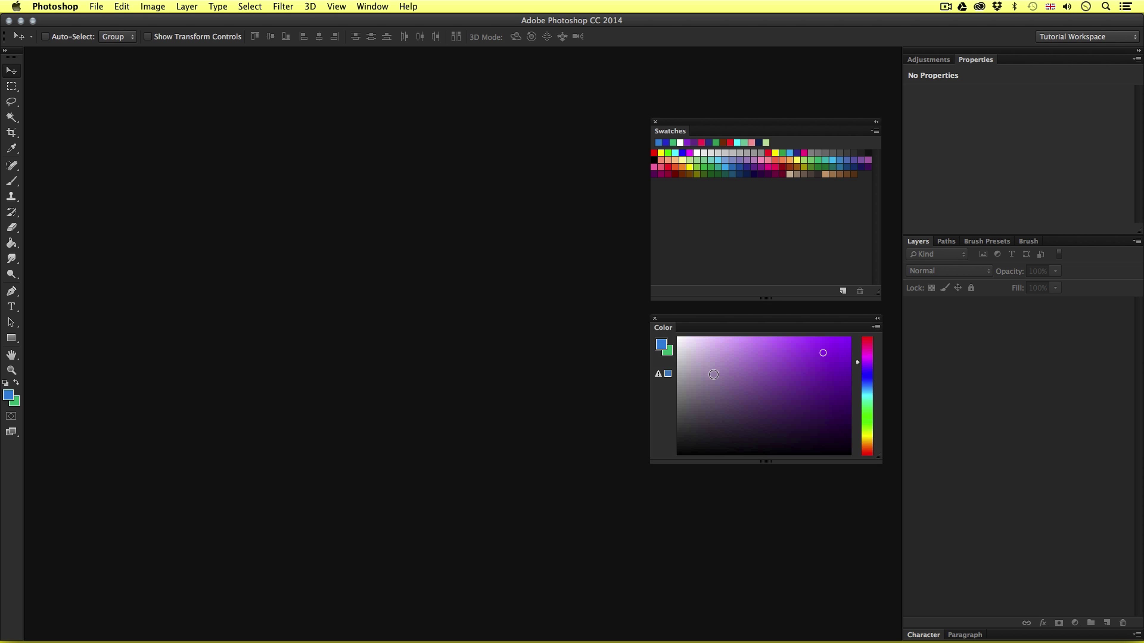
- Open the Color Picker for the foreground colour and choose the darker blue 2367ae
left_click(8, 396)
left_click_drag(677, 373, 416, 233)
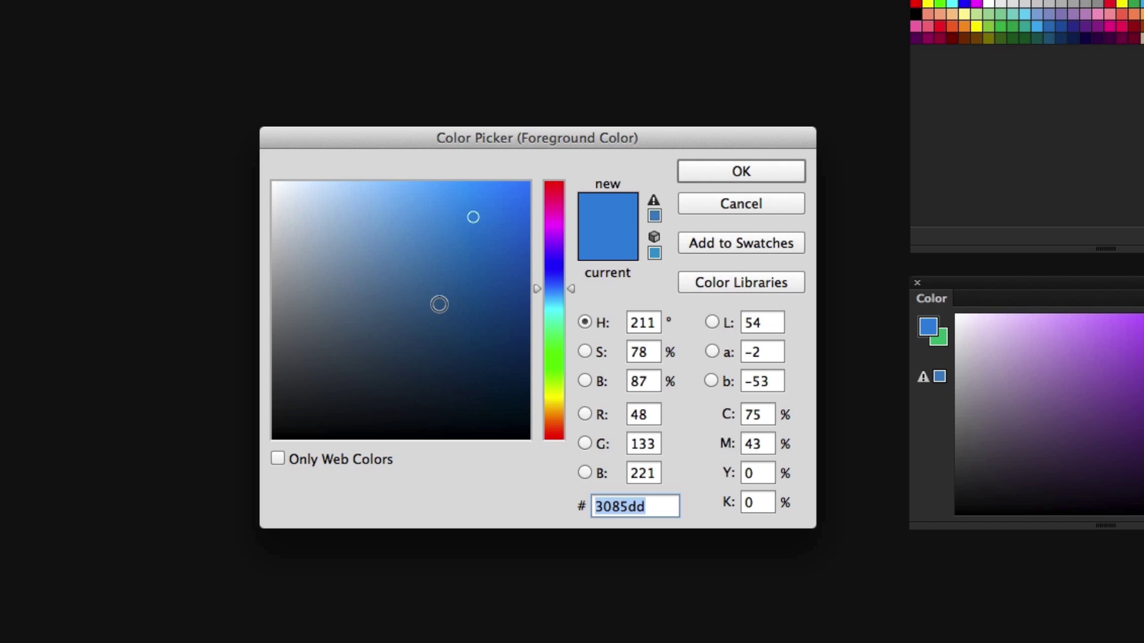
left_click(439, 304)
left_click(478, 264)
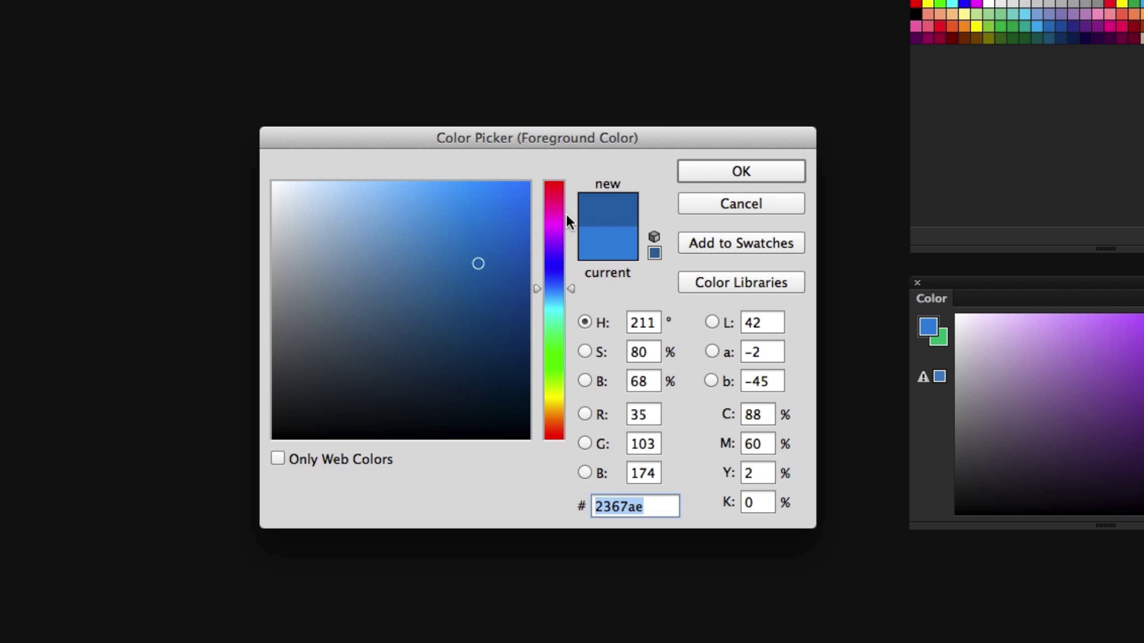
- Change the hue to magenta at 294° and try several shades, including d316e9 and dd65eb
left_click_drag(571, 289, 578, 228)
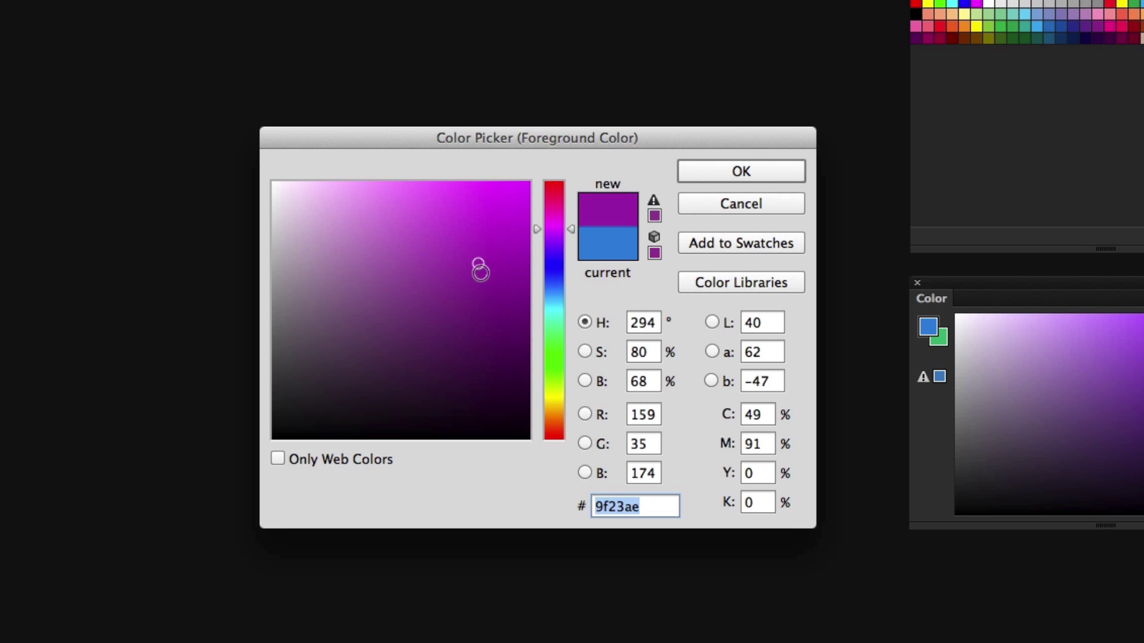
left_click(506, 204)
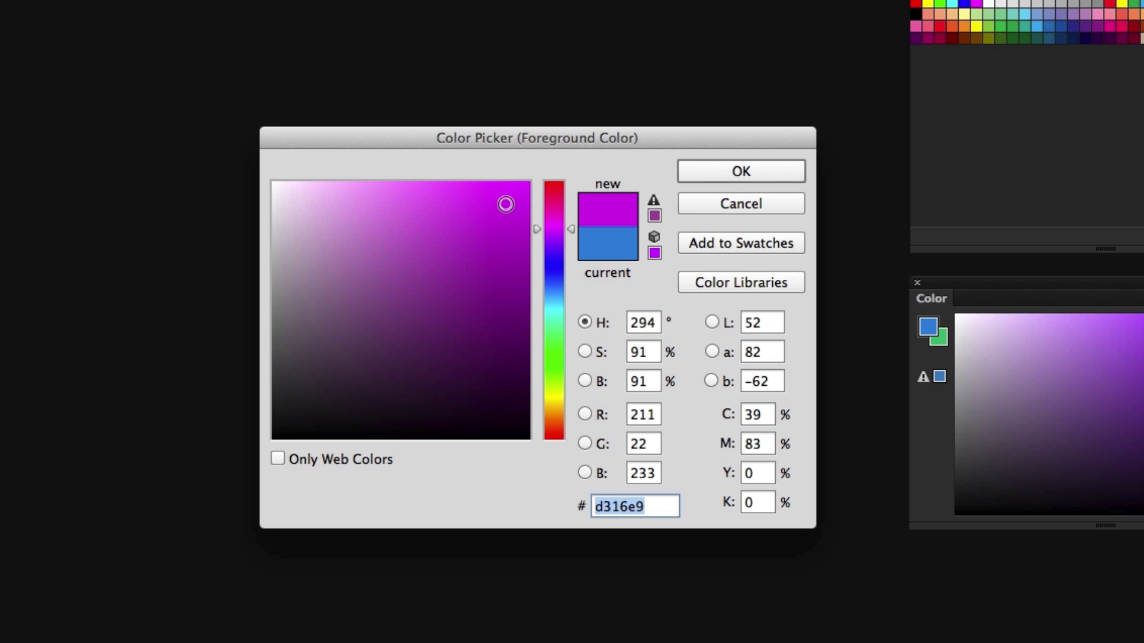
left_click(419, 203)
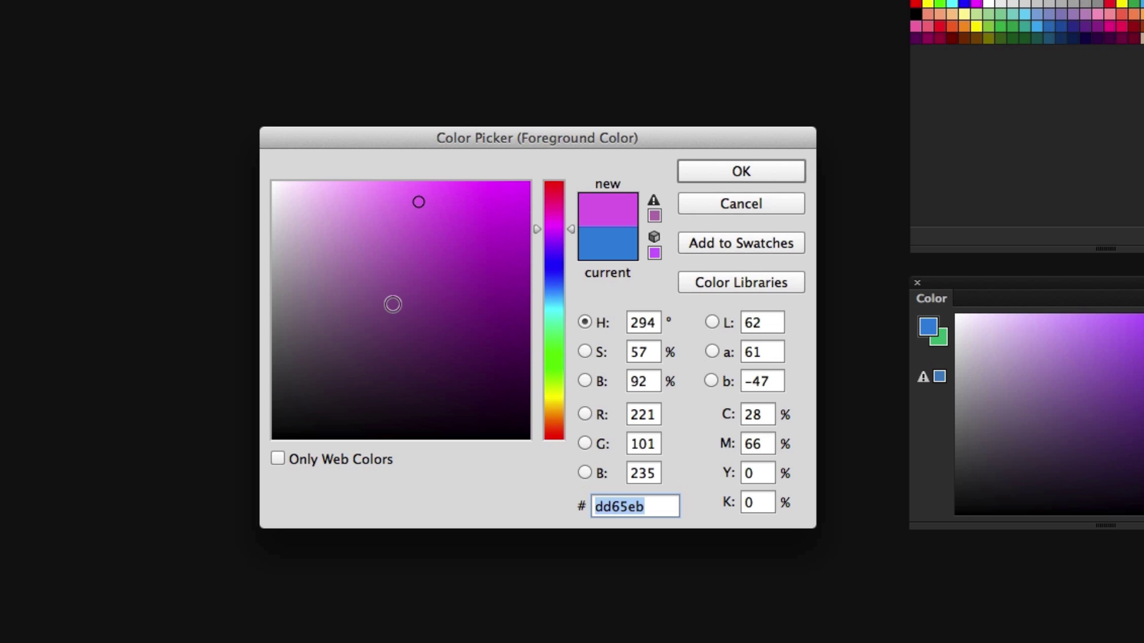
left_click(390, 305)
- Try green, blue and violet hues in the Color Picker, then choose the magenta e349e1
left_click_drag(570, 225, 570, 328)
left_click(497, 219)
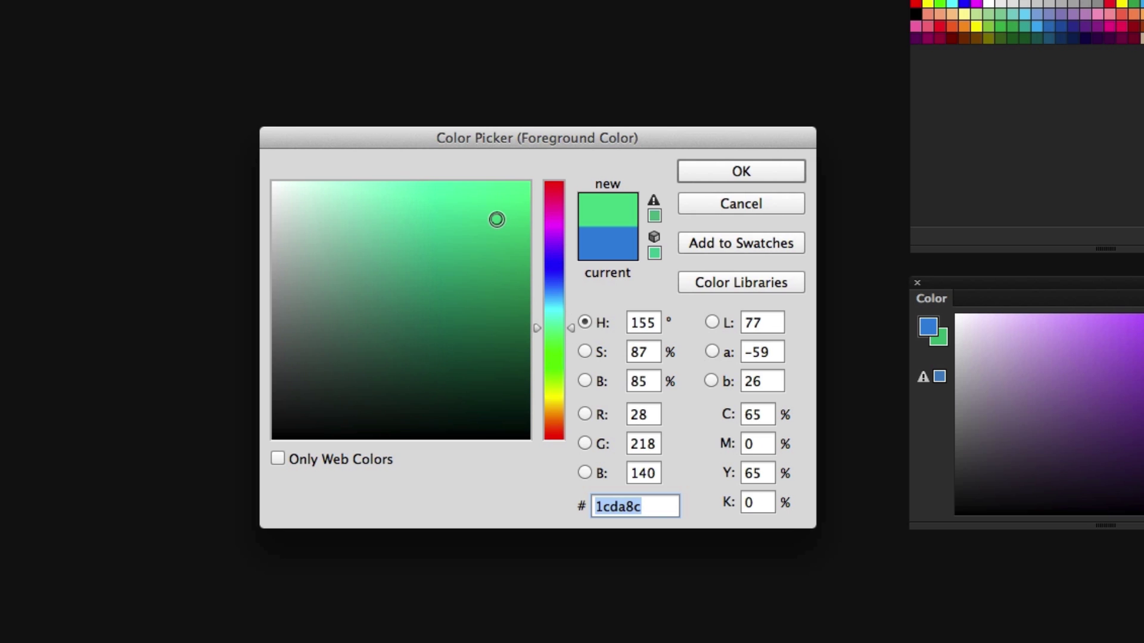
left_click(563, 295)
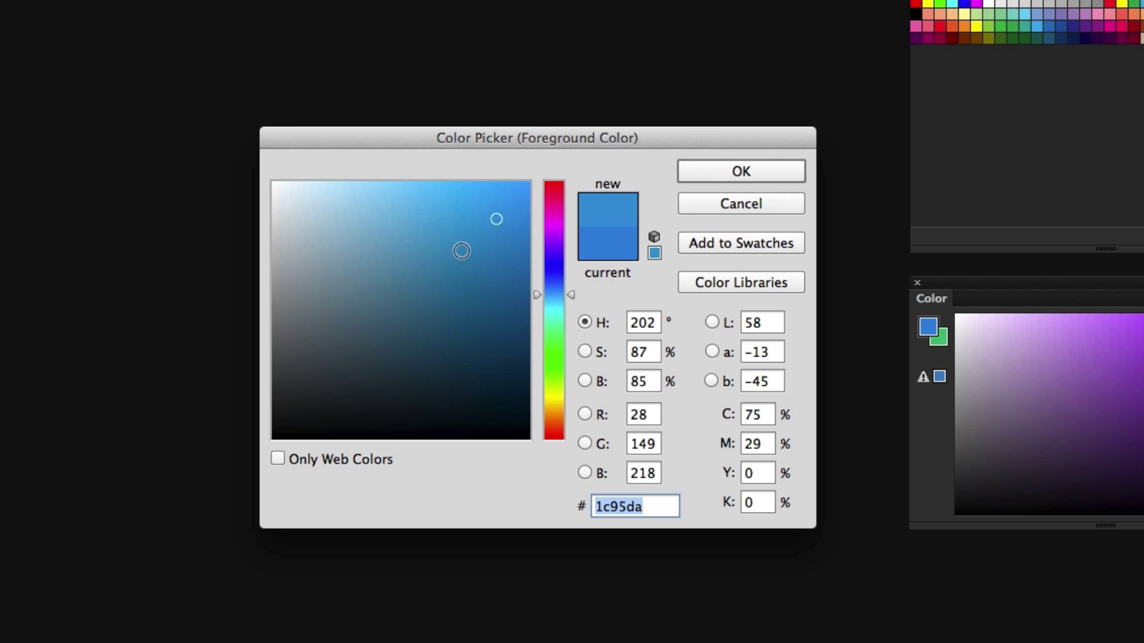
left_click(546, 237)
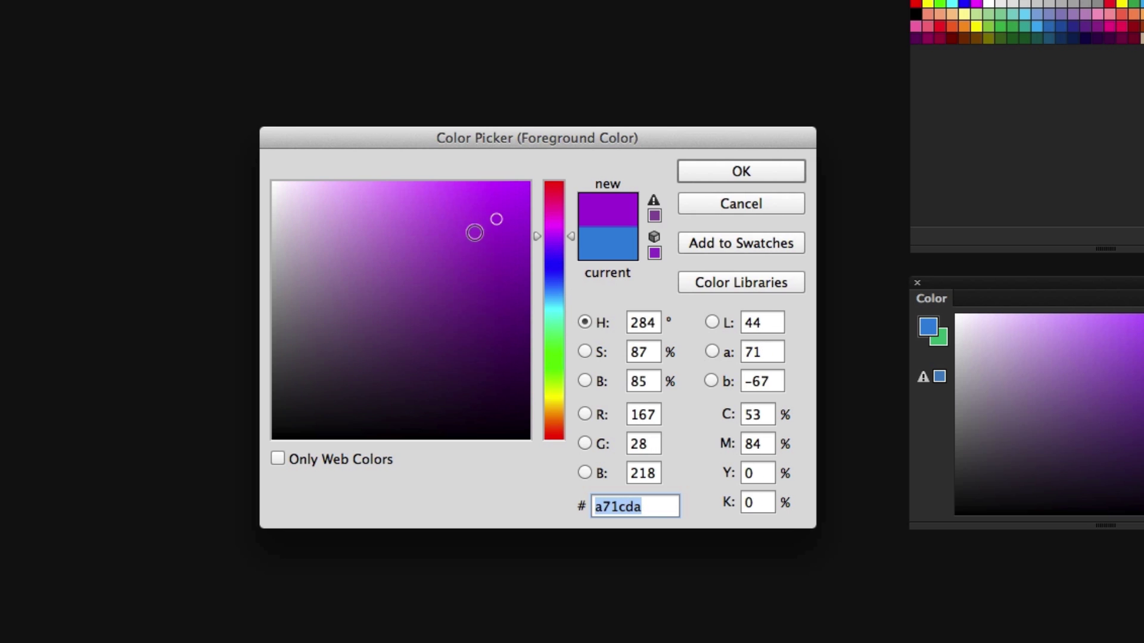
left_click(553, 224)
left_click(447, 210)
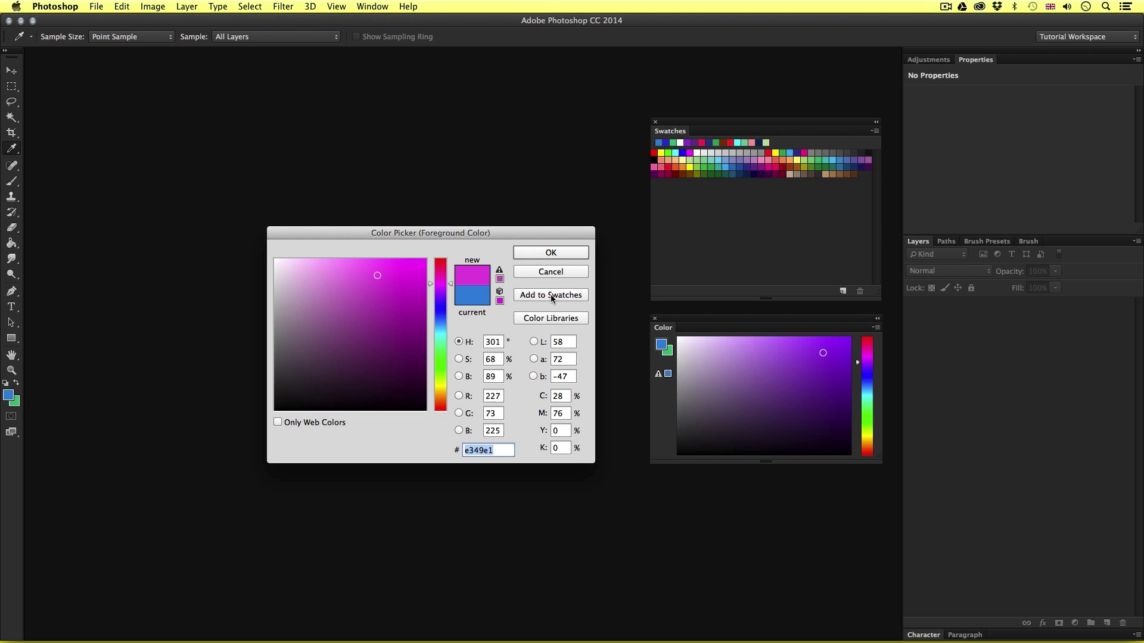
- Add the magenta to the swatches as "NEW SWATCH" and apply it as the foreground colour
left_click(741, 242)
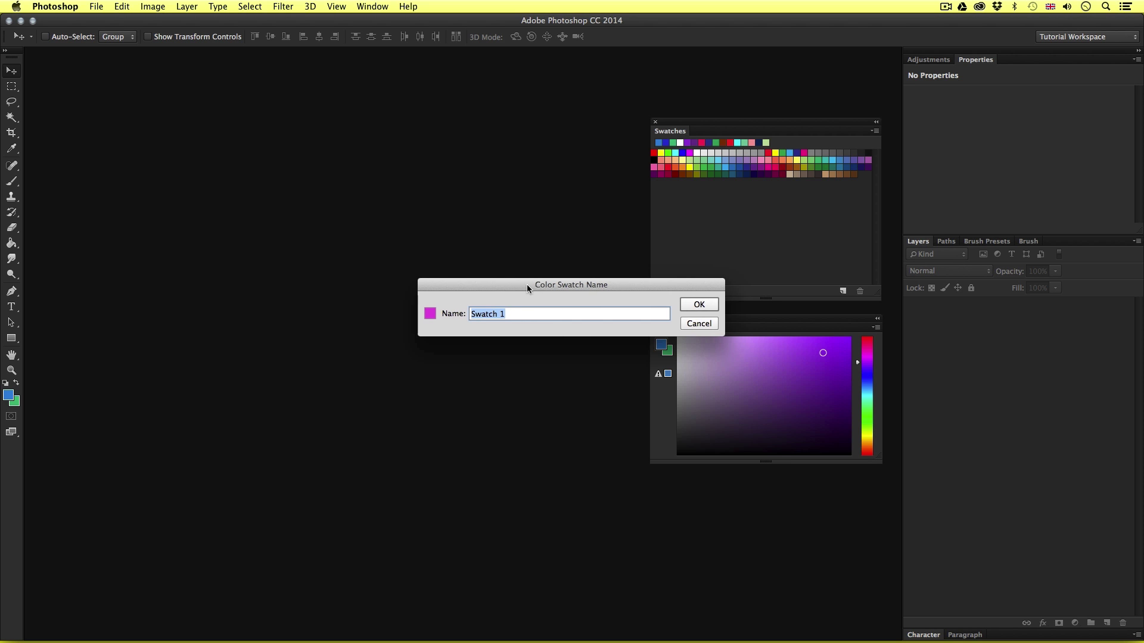
left_click_drag(532, 284, 434, 281)
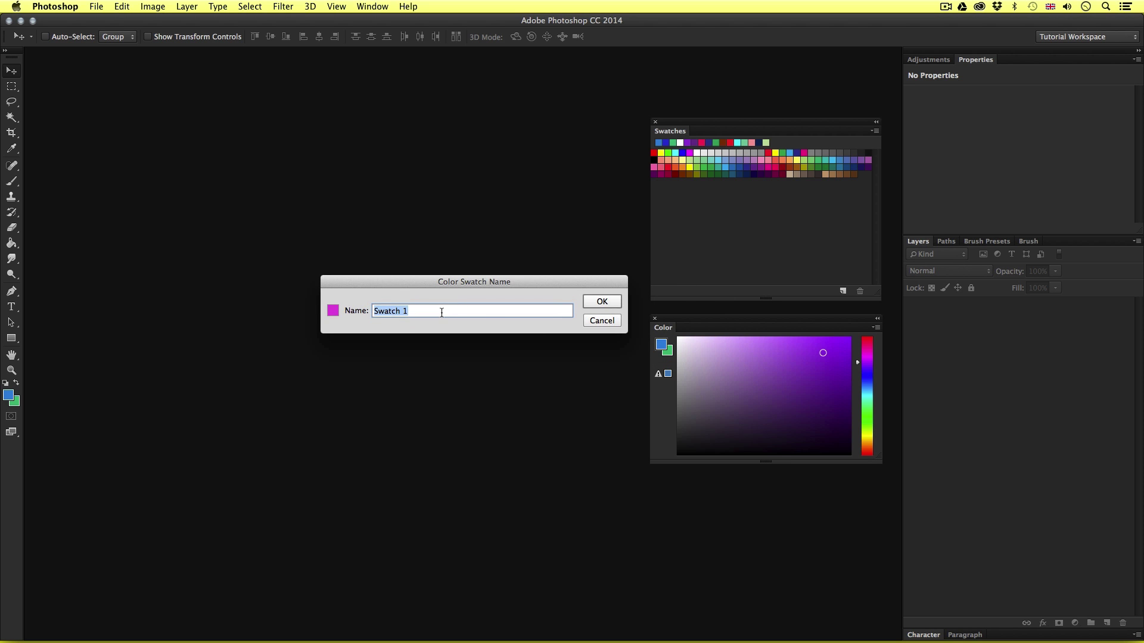
type("NEW")
left_click(593, 304)
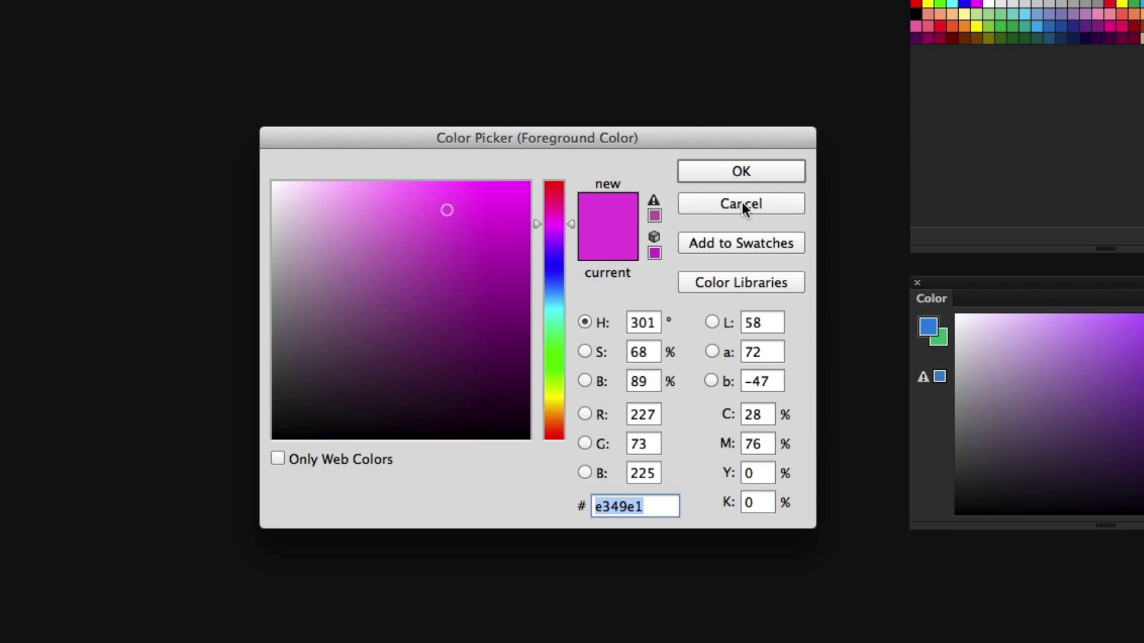
left_click(742, 172)
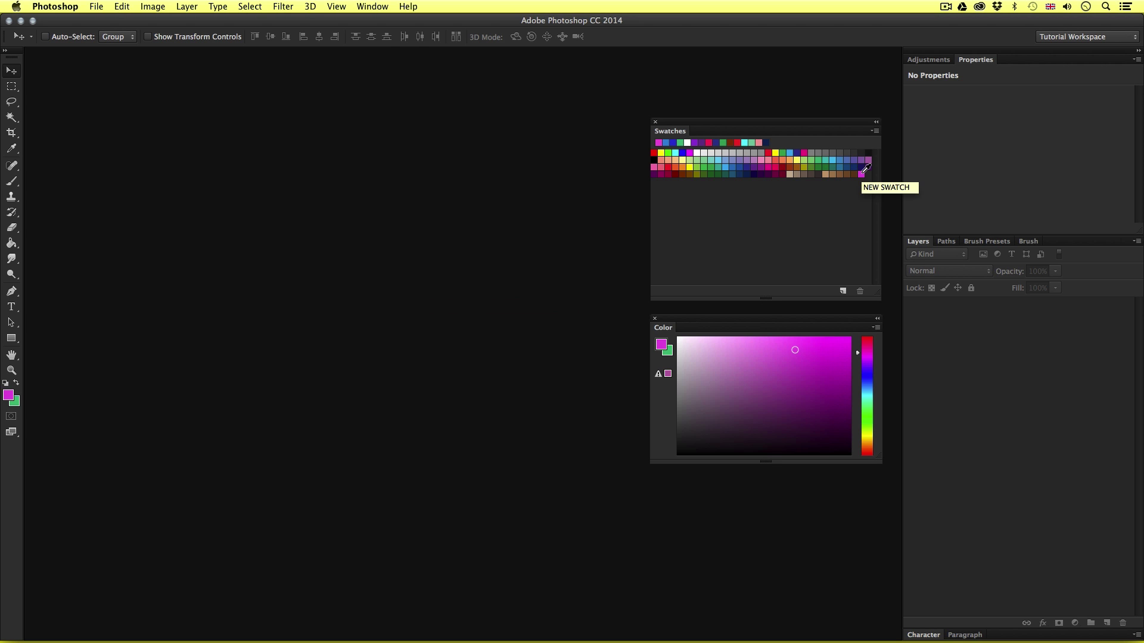
left_click_drag(862, 172, 861, 173)
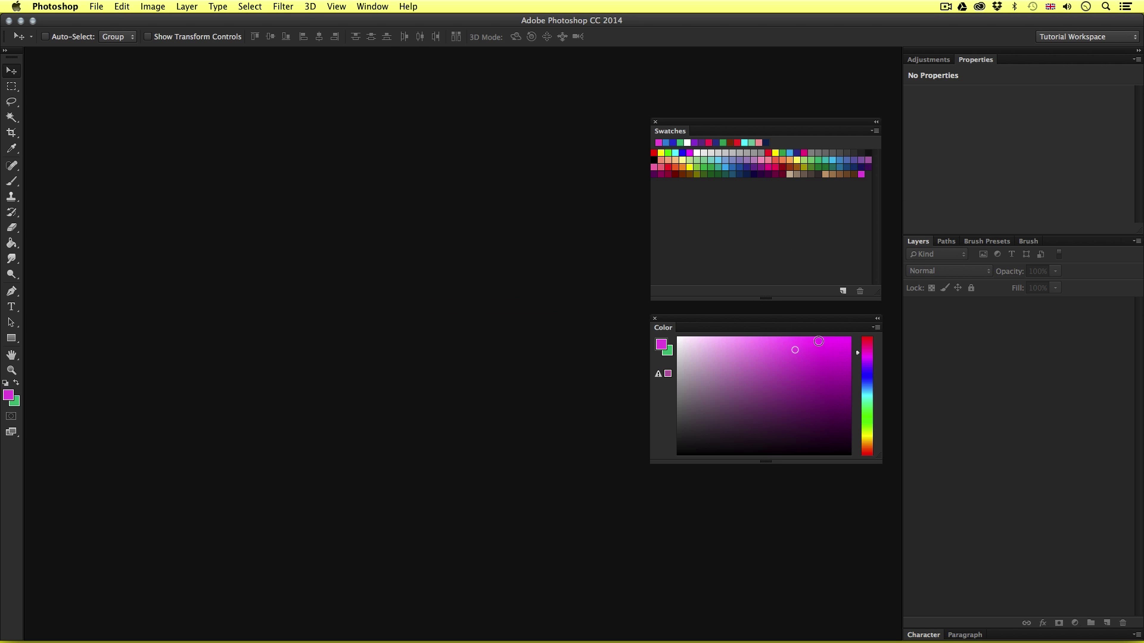
- Switch the Color panel to RGB sliders and adjust the foreground colour to R 194, G 78, B 173
left_click(876, 327)
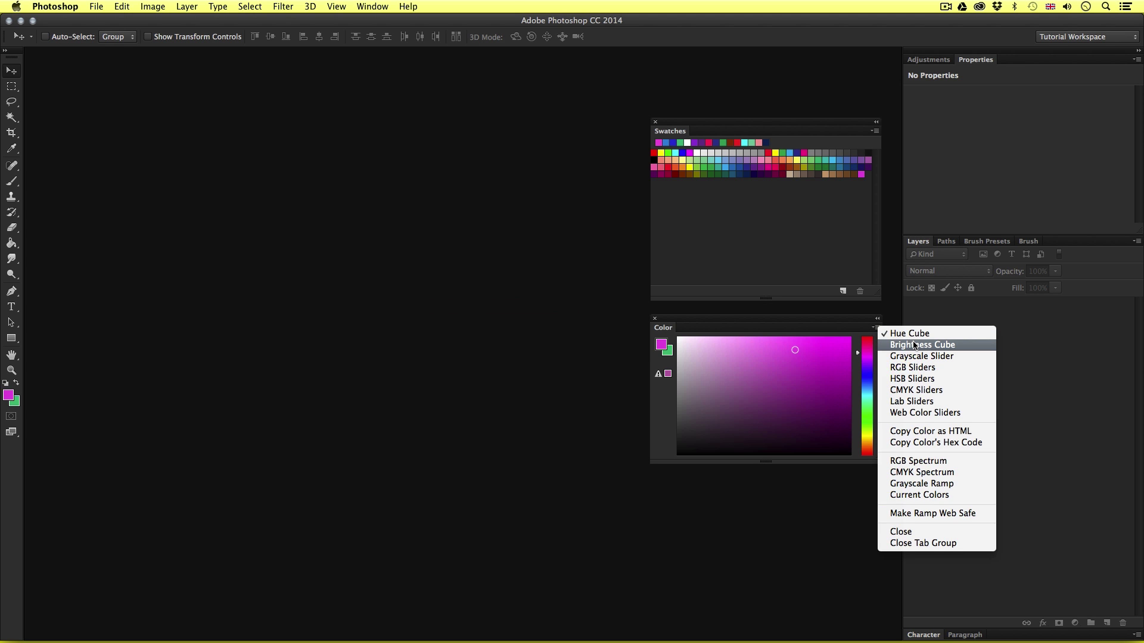
left_click(916, 368)
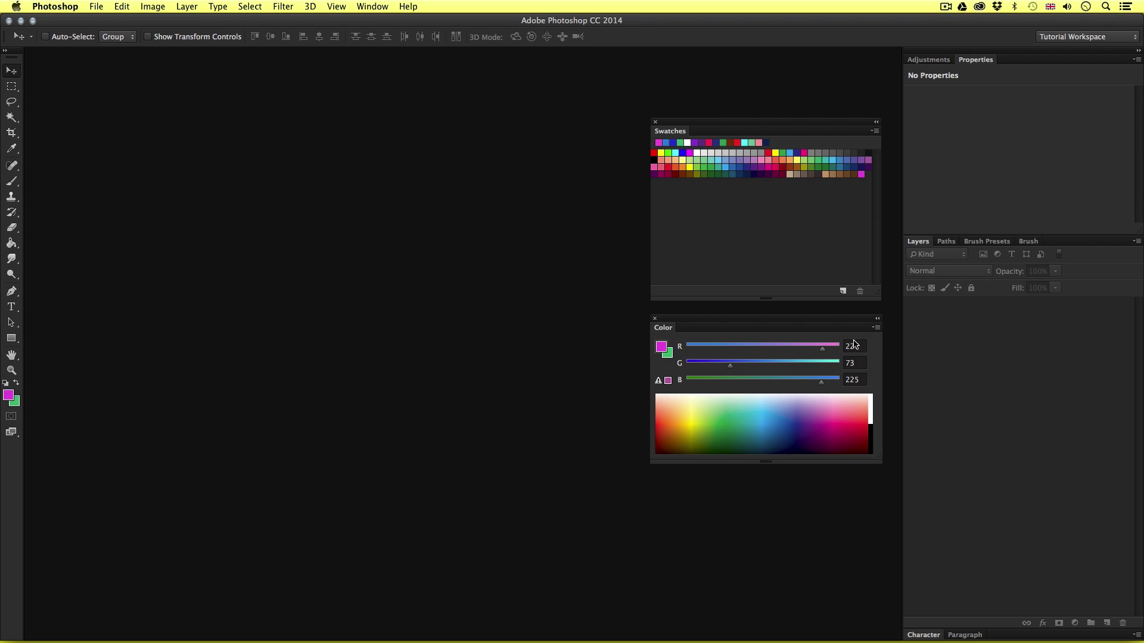
left_click_drag(823, 350, 733, 367)
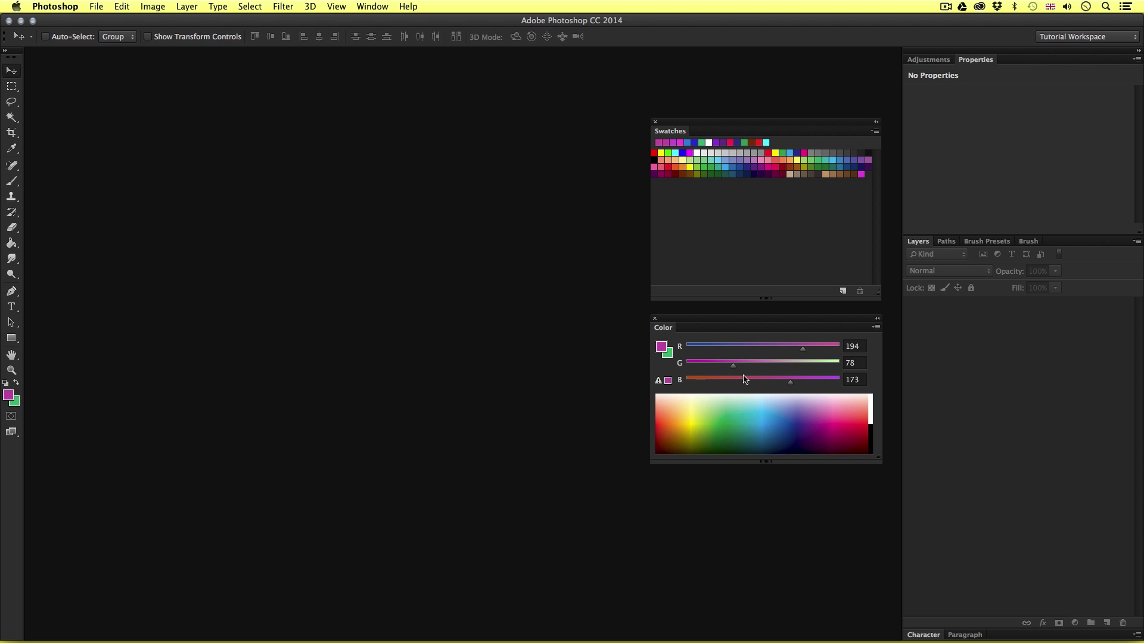
- Add the current foreground colour c24ead to the swatches from the Color Picker with the name "NEW SW"
left_click(8, 396)
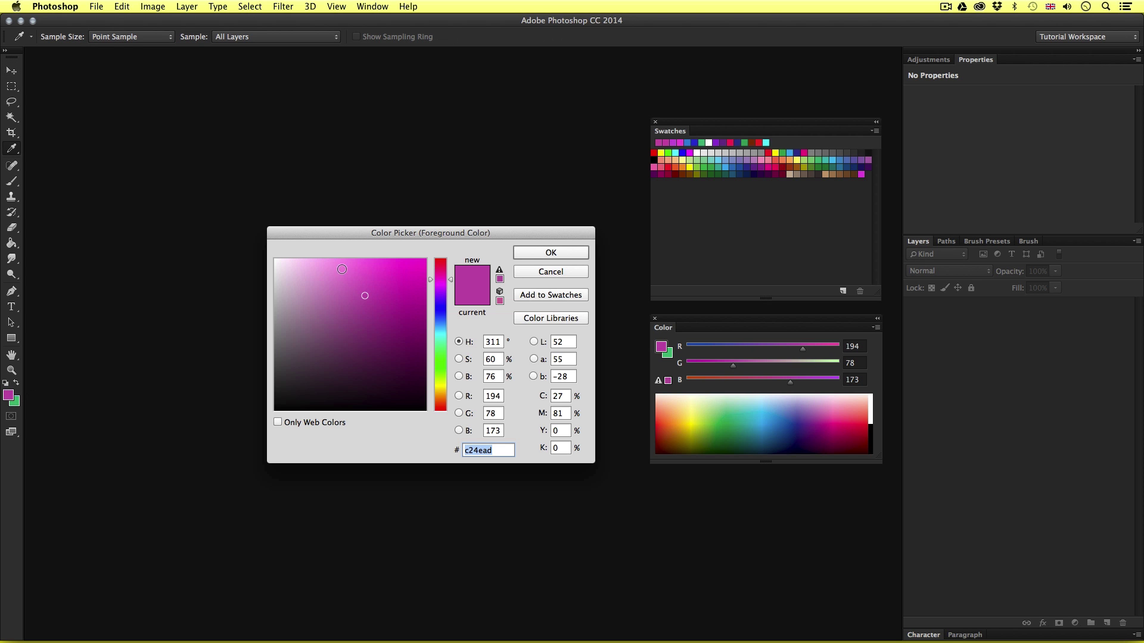
left_click(542, 296)
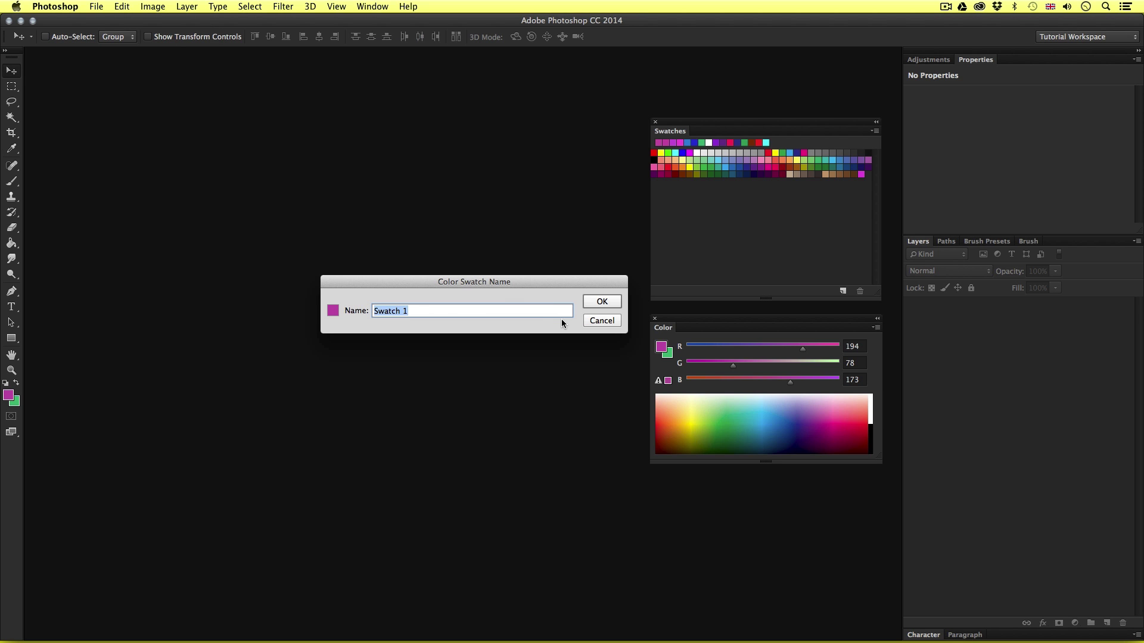
type("NEW SW")
left_click(602, 302)
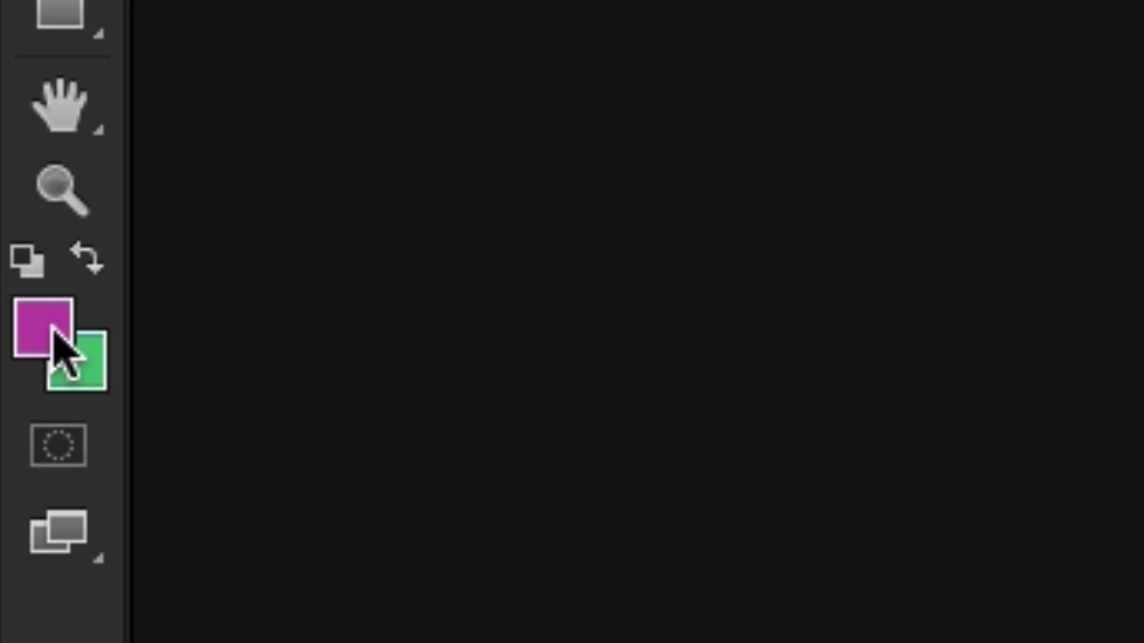
- Swap the foreground and background colours repeatedly, finishing with green as foreground and magenta as background
left_click(90, 261)
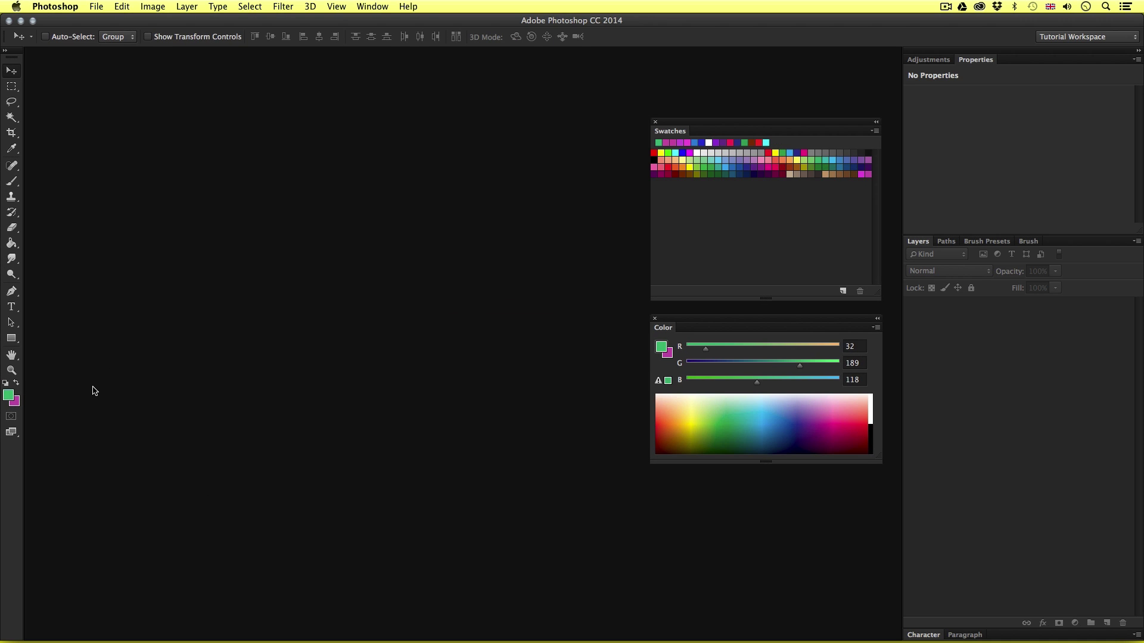
key("x")
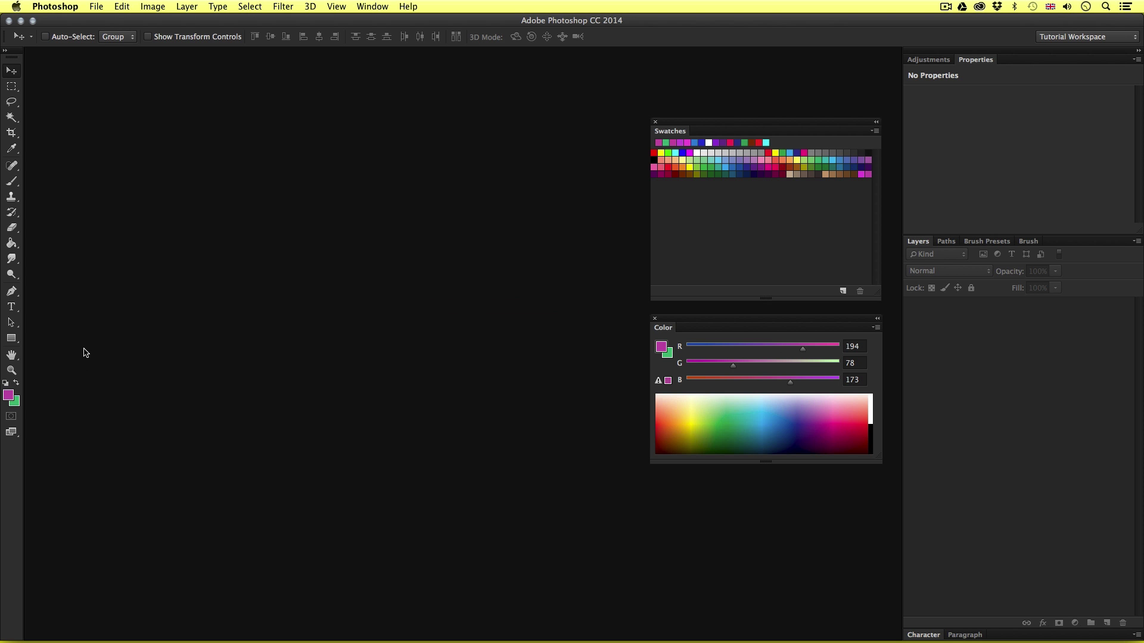
key("x")
key("x")
key("x")
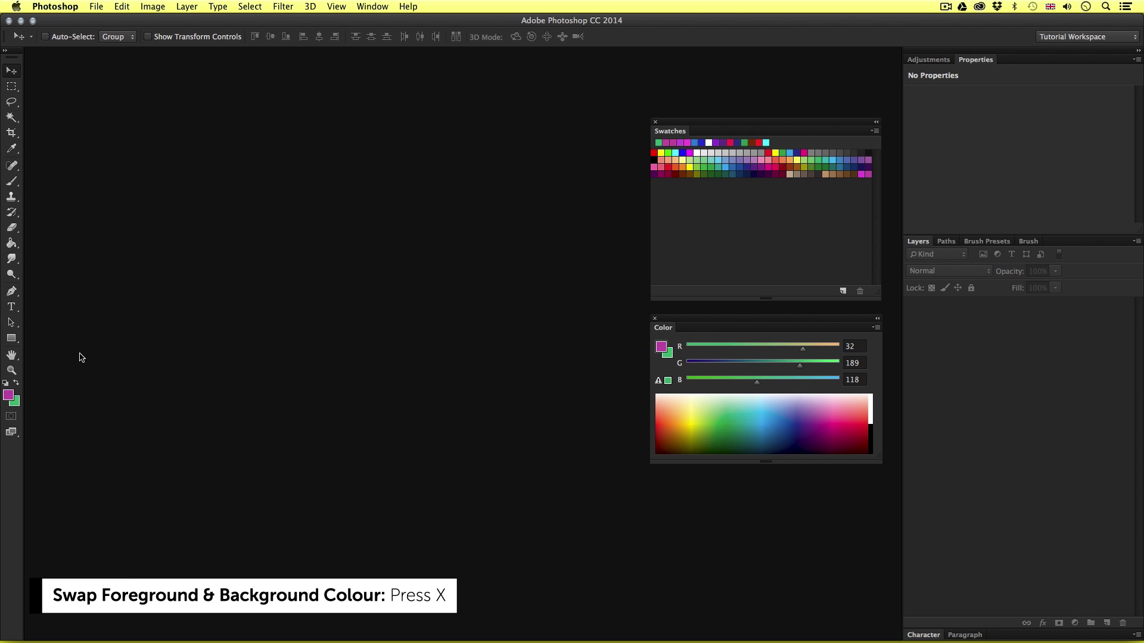
key("x")
key("x")
key("x")
key("x")
key("x")
key("x")
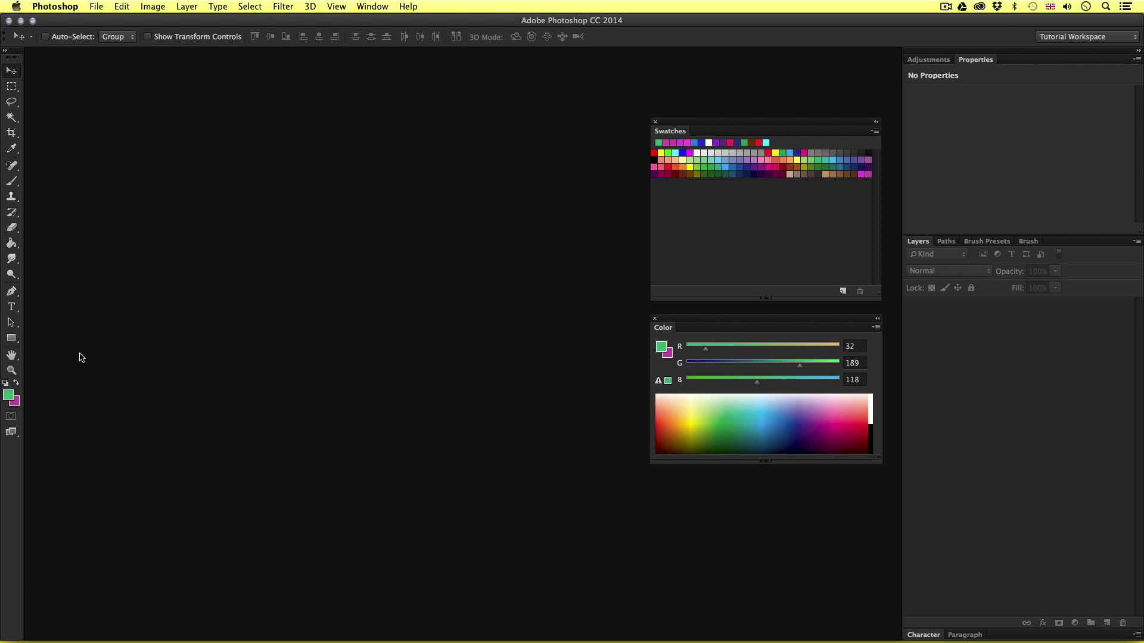
- Choose a bright yellow-green foreground colour in the Color Picker and reset both colours to the default black and white
left_click(9, 398)
left_click(441, 381)
left_click(407, 267)
left_click(551, 253)
key("v")
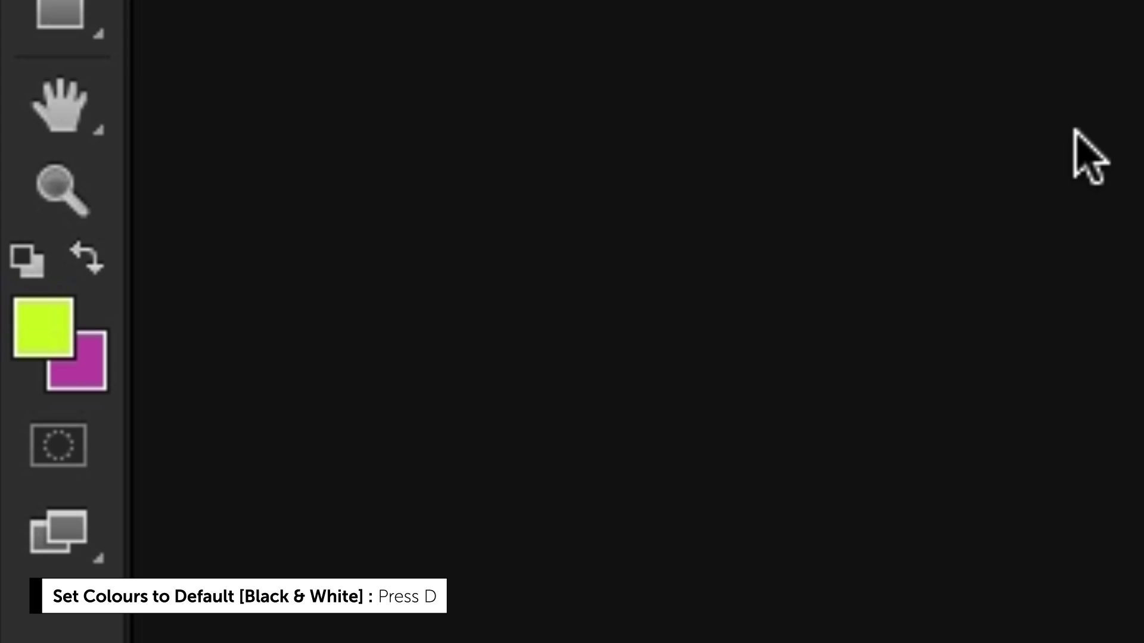
key("d")
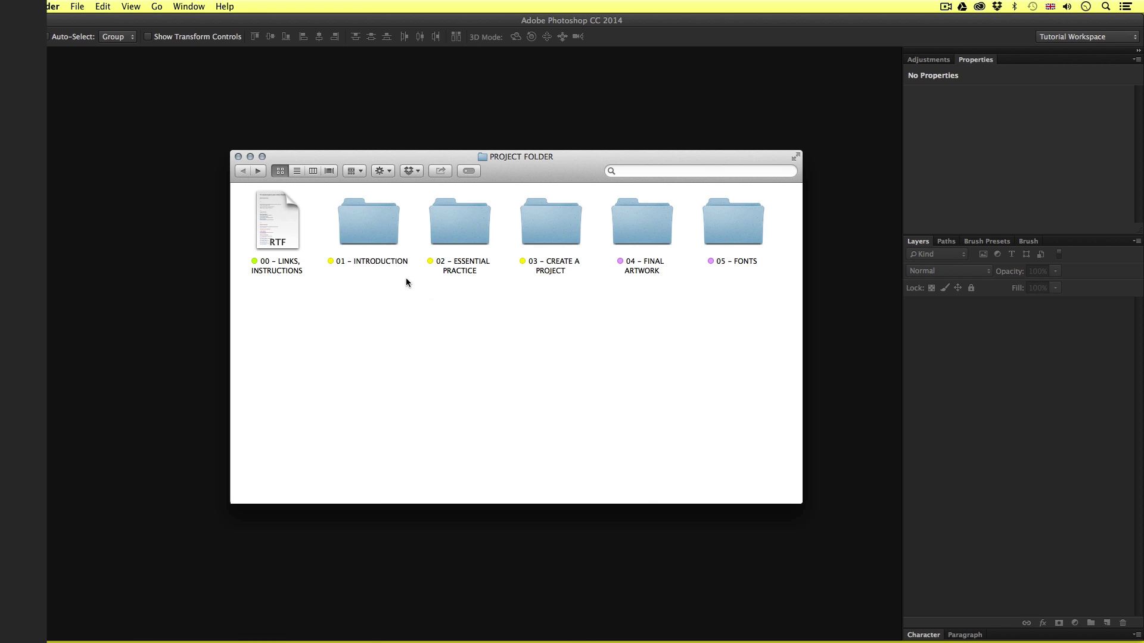
- Open COLOUR.psd from the 07 - COLOUR folder inside 01 - INTRODUCTION and move the Swatches and Color panels off the artwork
double_click(379, 226)
double_click(660, 206)
double_click(284, 203)
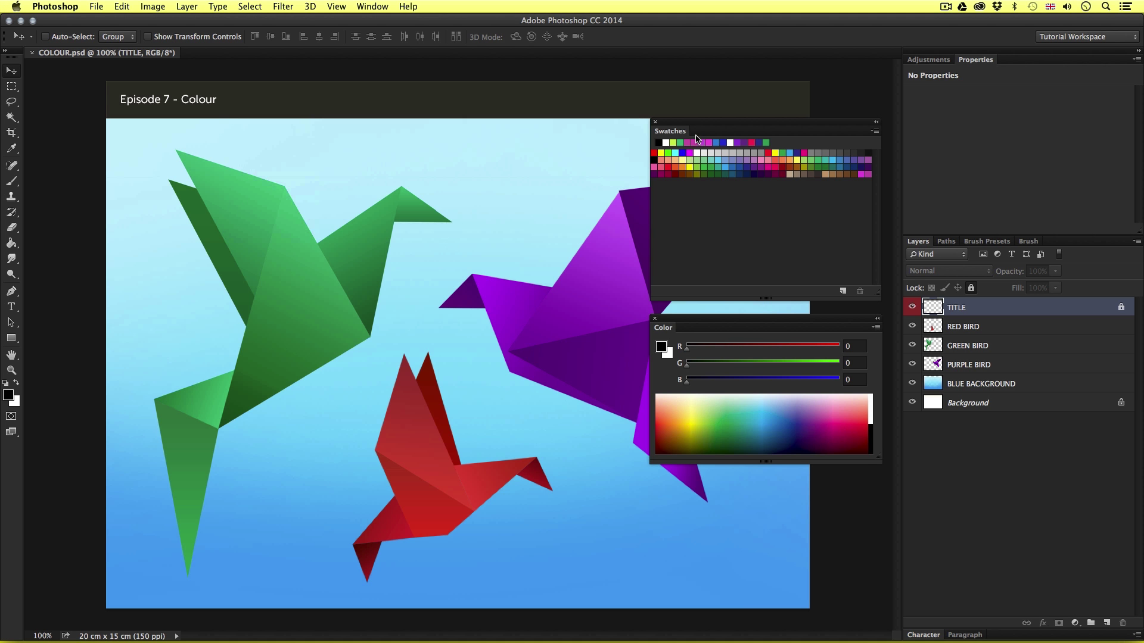
left_click_drag(694, 122, 804, 101)
left_click_drag(689, 324, 801, 309)
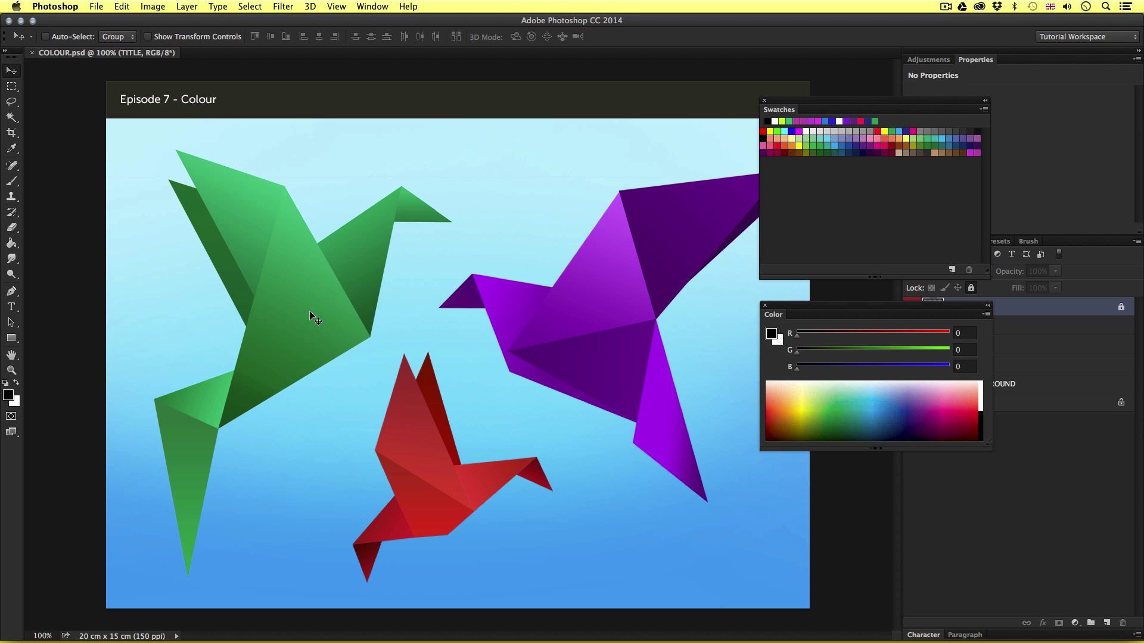
- Sample dark green 025424 from the bottom of the green bird's body with the Eyedropper and accept it in the Color Picker
key("super")
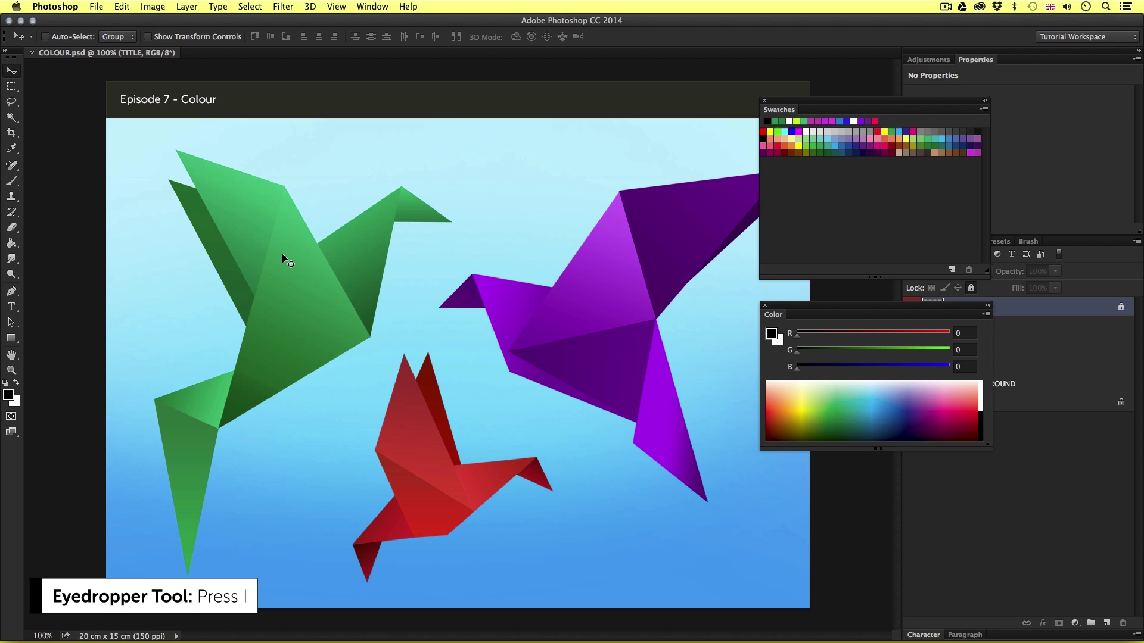
key("i")
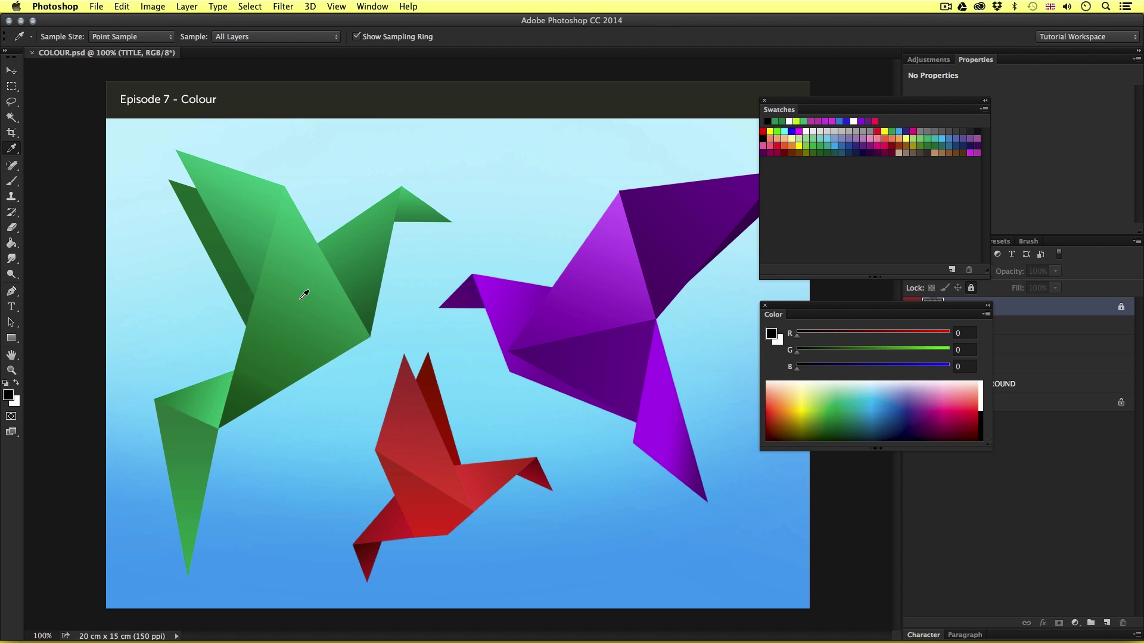
left_click(233, 411)
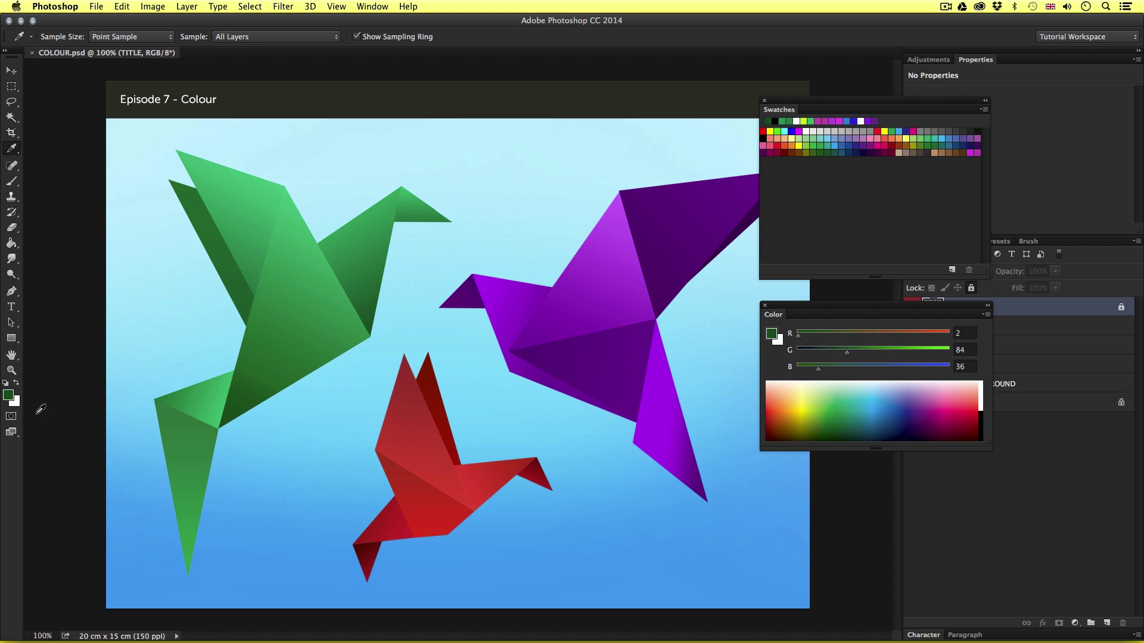
left_click(9, 396)
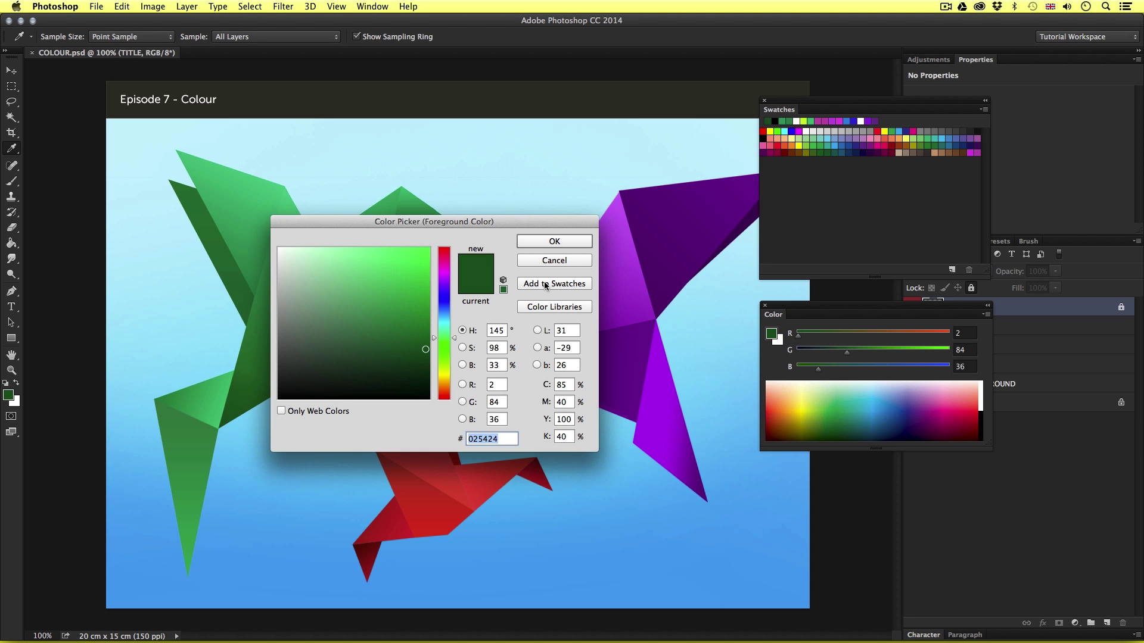
left_click(554, 244)
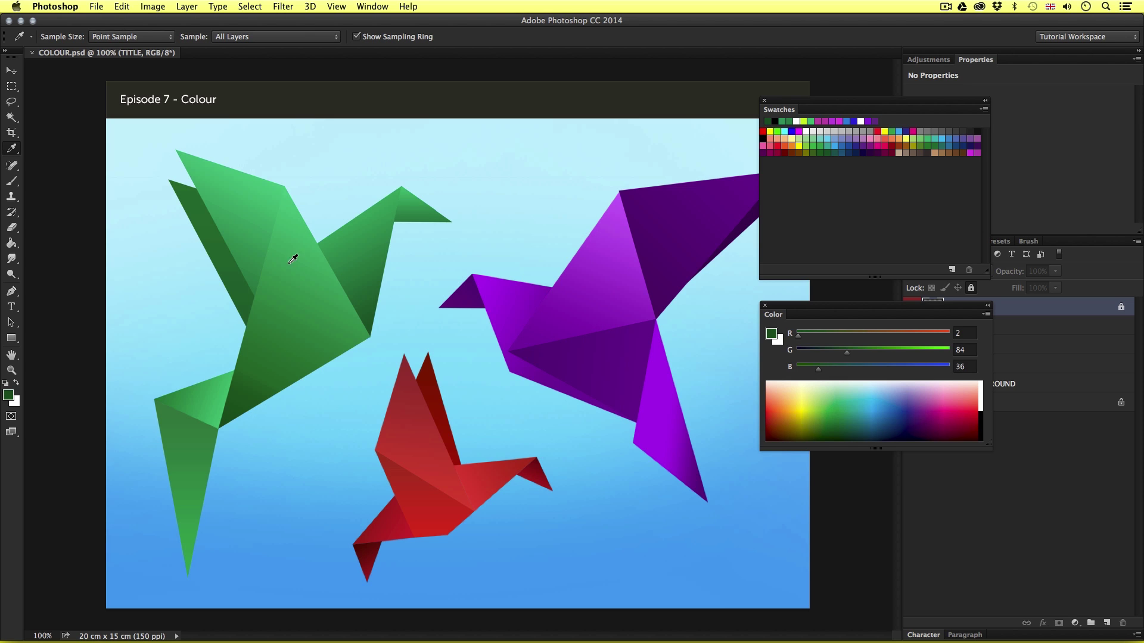
- Sample across the green bird from its light wing to the dark green 035b30 near the body's edge and accept that colour
left_click(262, 190)
left_click_drag(262, 190, 368, 321)
left_click(9, 396)
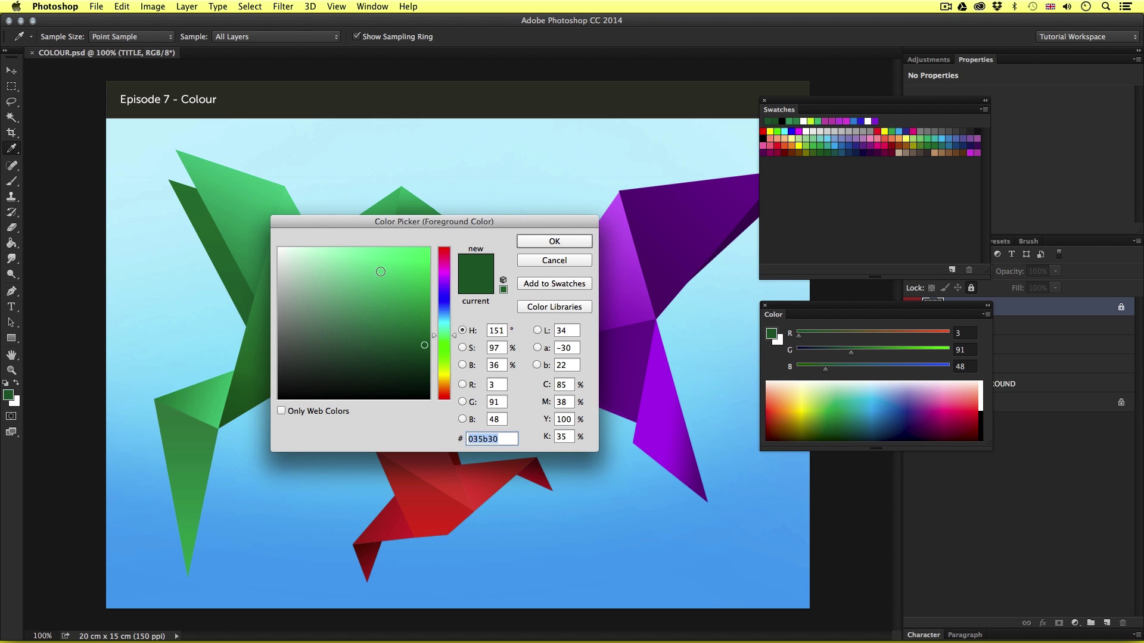
left_click(555, 241)
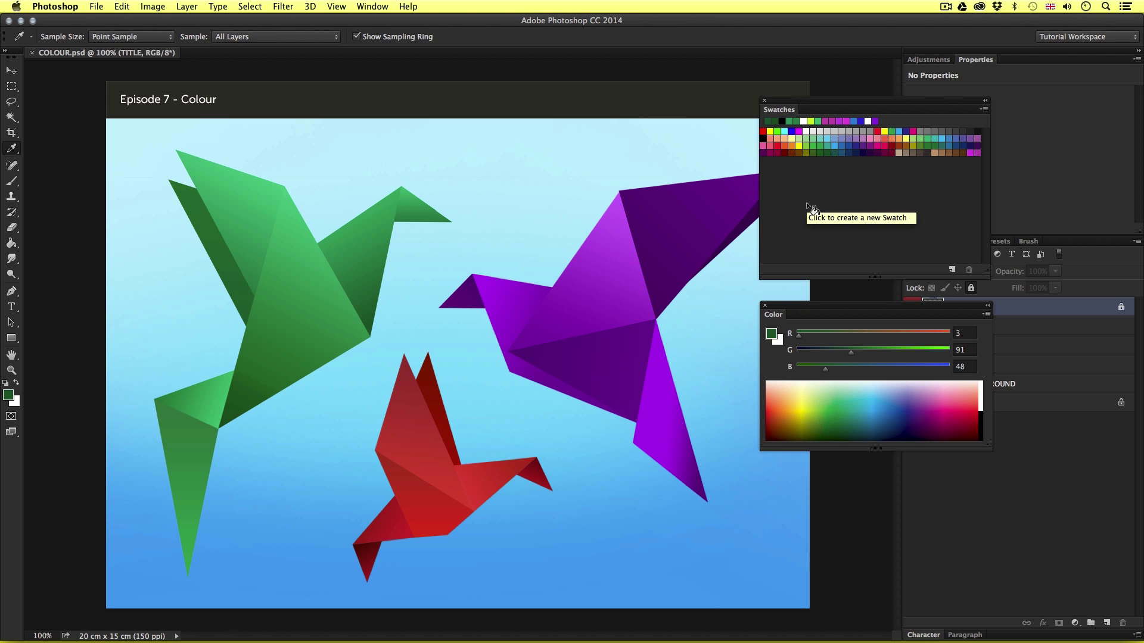
- Save the current swatches as "SWATCH SAMPLE" in the 07 - COLOUR folder inside 01 - INTRODUCTION
left_click(984, 111)
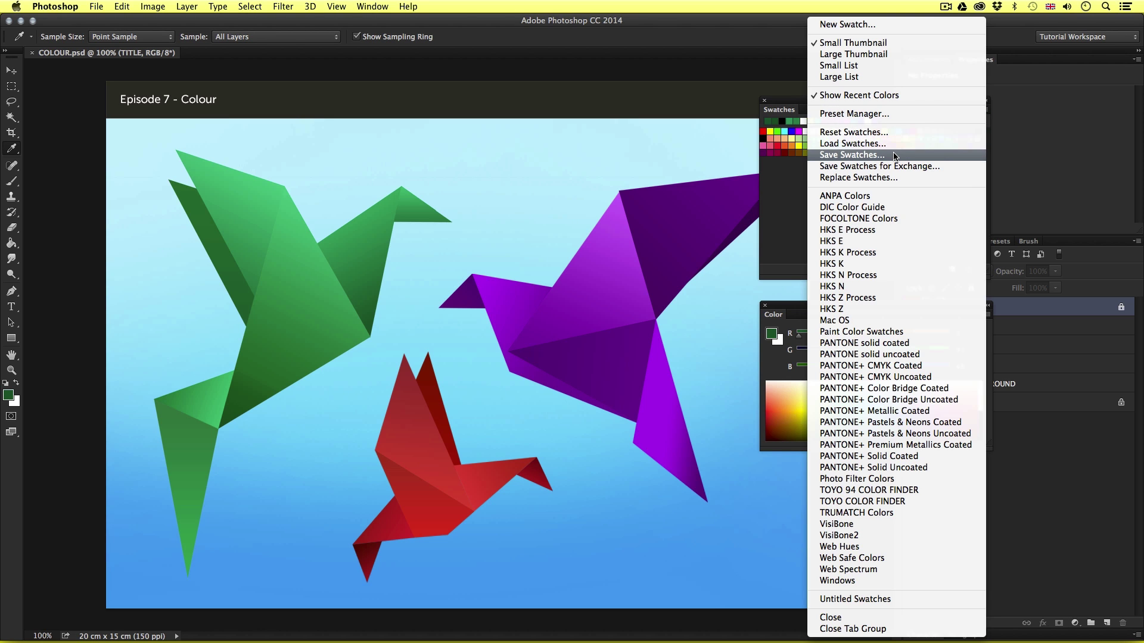
left_click(894, 156)
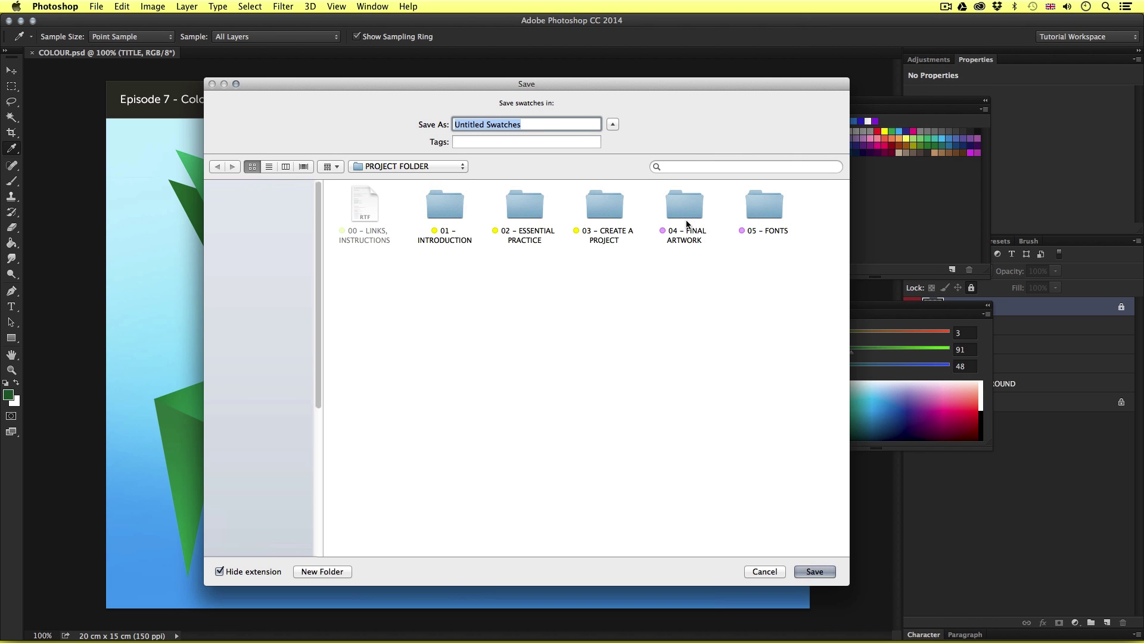
double_click(453, 207)
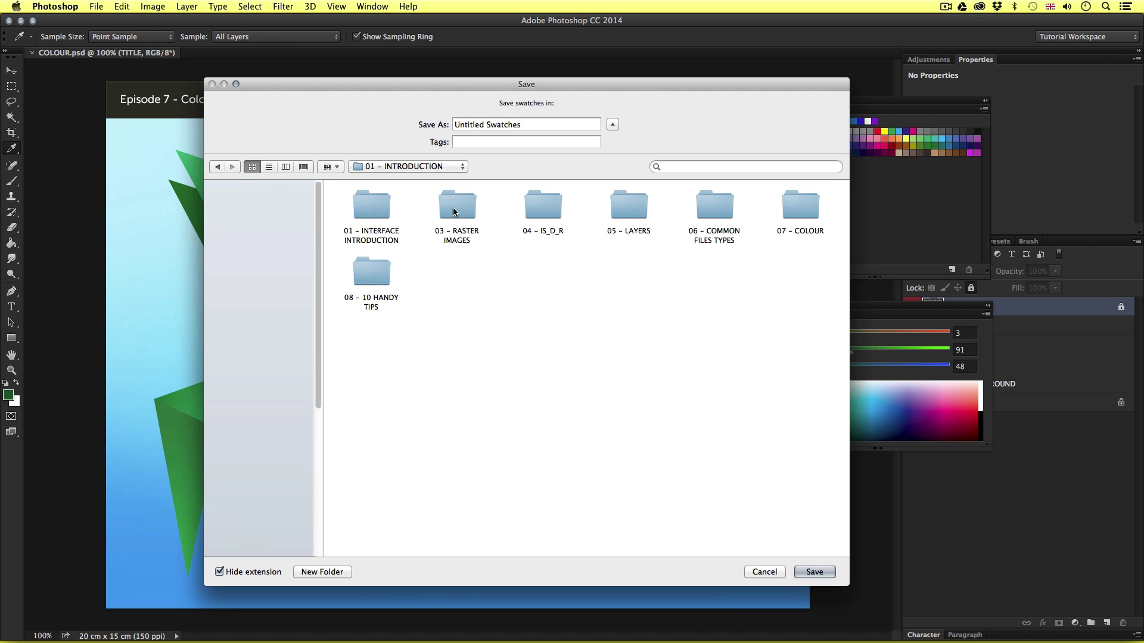
double_click(798, 205)
left_click_drag(521, 124, 403, 130)
type("S")
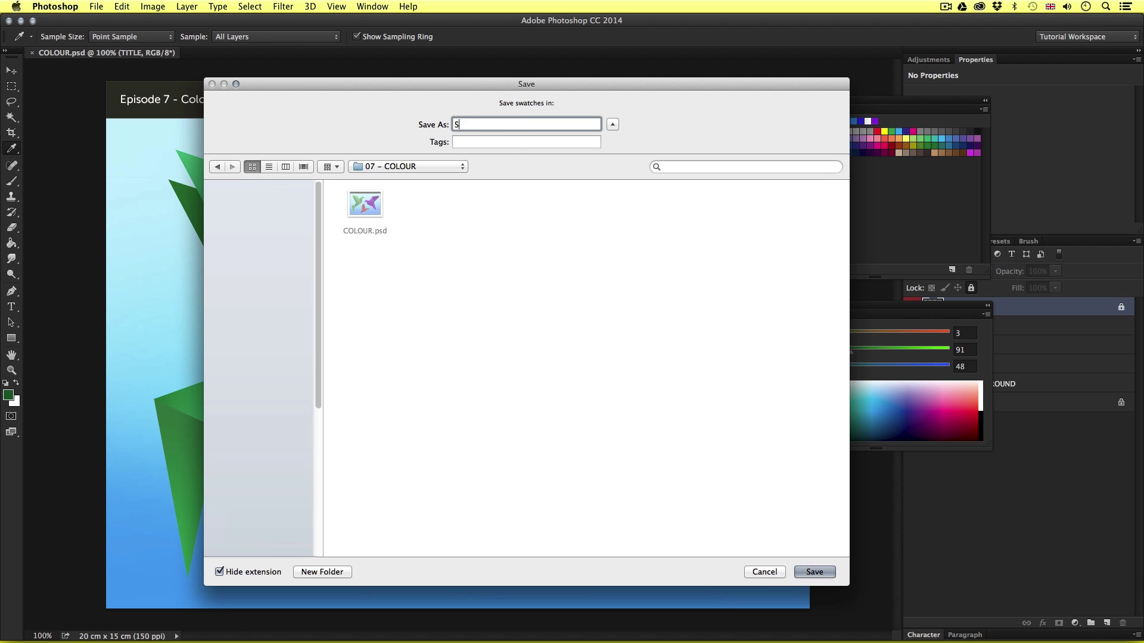
type("WATCH SAMPLE")
key("Return")
- Switch to Finder and preview SWATCH SAMPLE.aco in the 07 - COLOUR folder
key("super+Tab")
key("super+Tab")
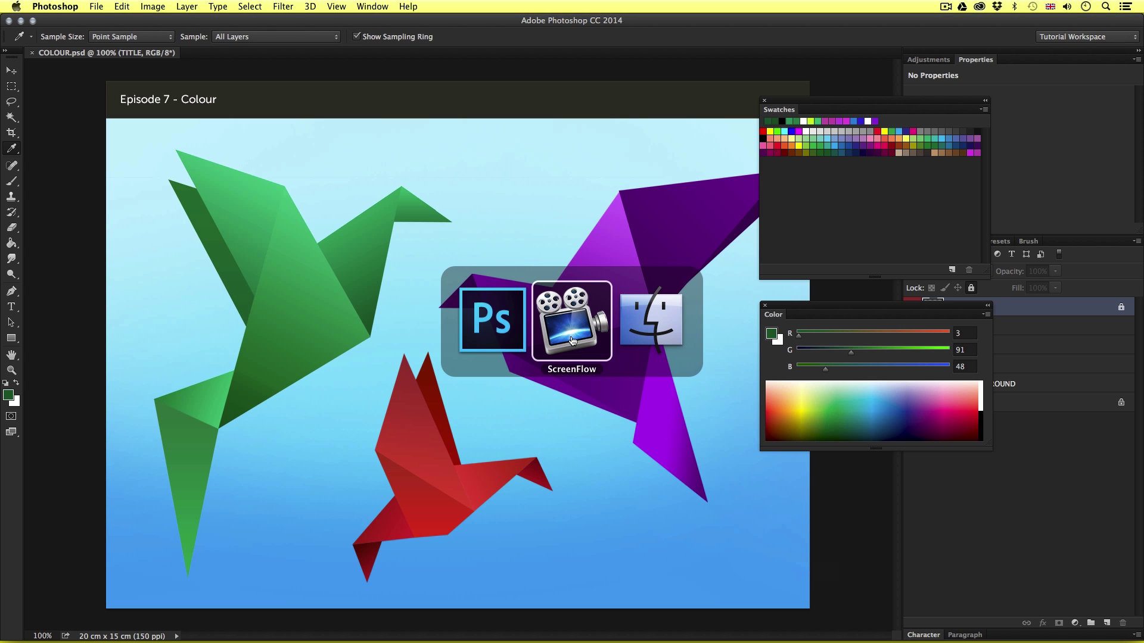
double_click(371, 207)
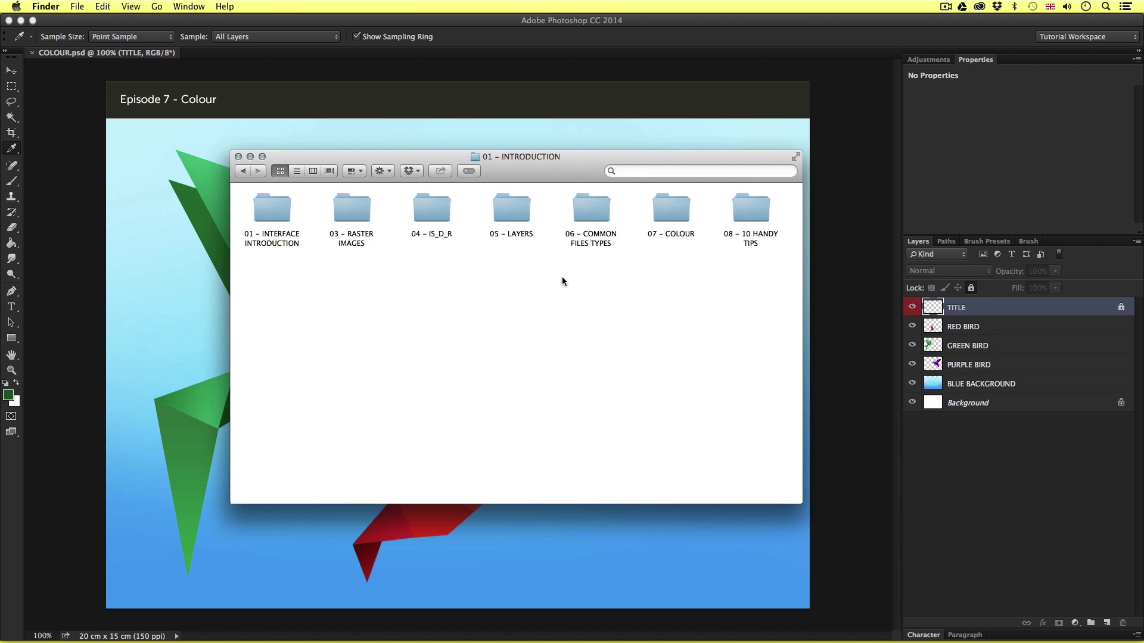
double_click(684, 207)
left_click(365, 202)
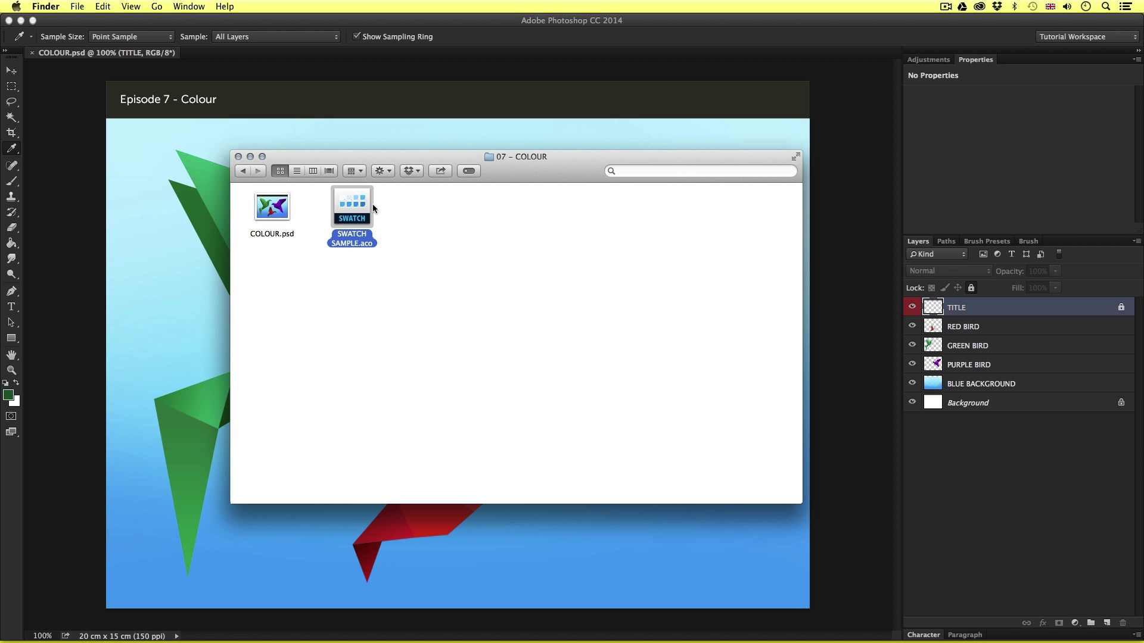
key("space")
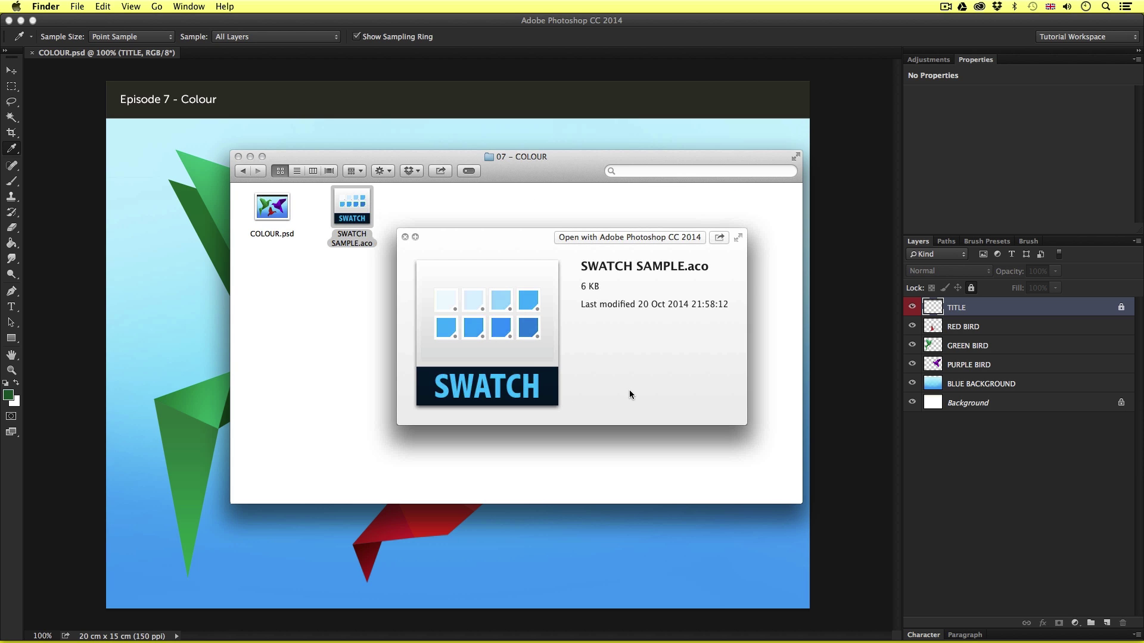
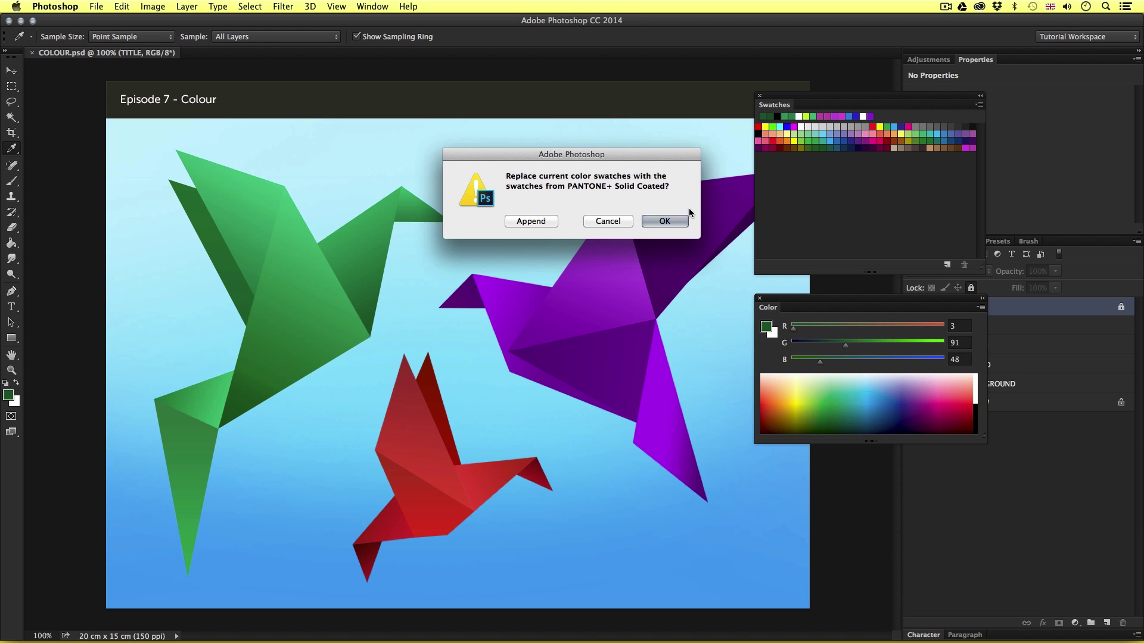
- Replace the current swatches with PANTONE+ Solid Coated, move the Color panel down and make the Swatches panel taller
left_click(665, 222)
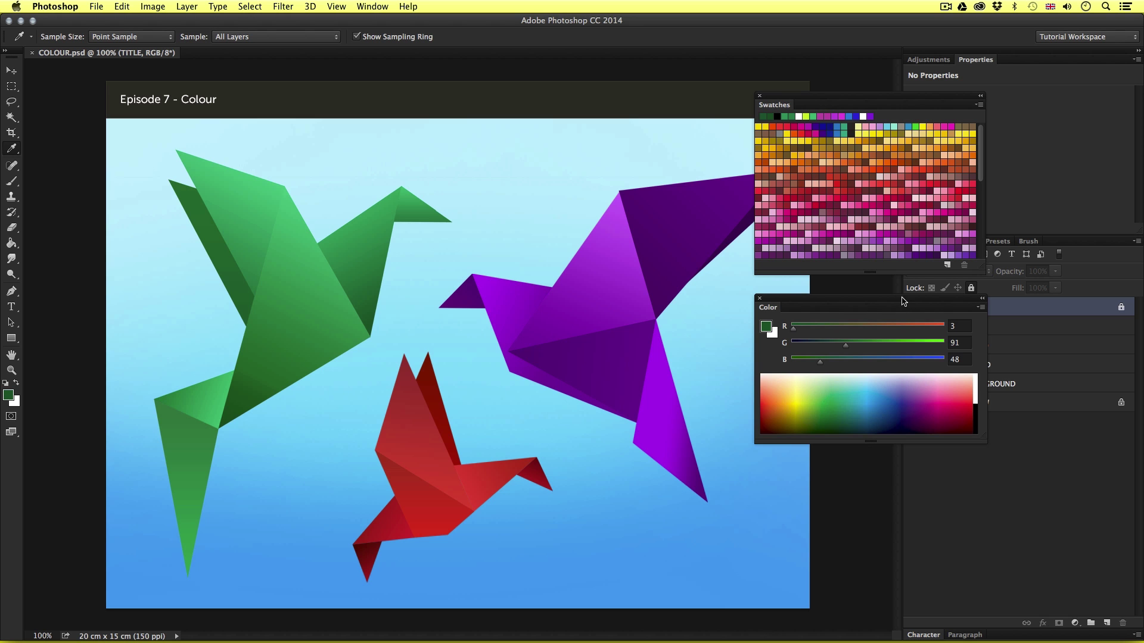
left_click_drag(902, 301, 904, 421)
left_click_drag(982, 271, 1079, 374)
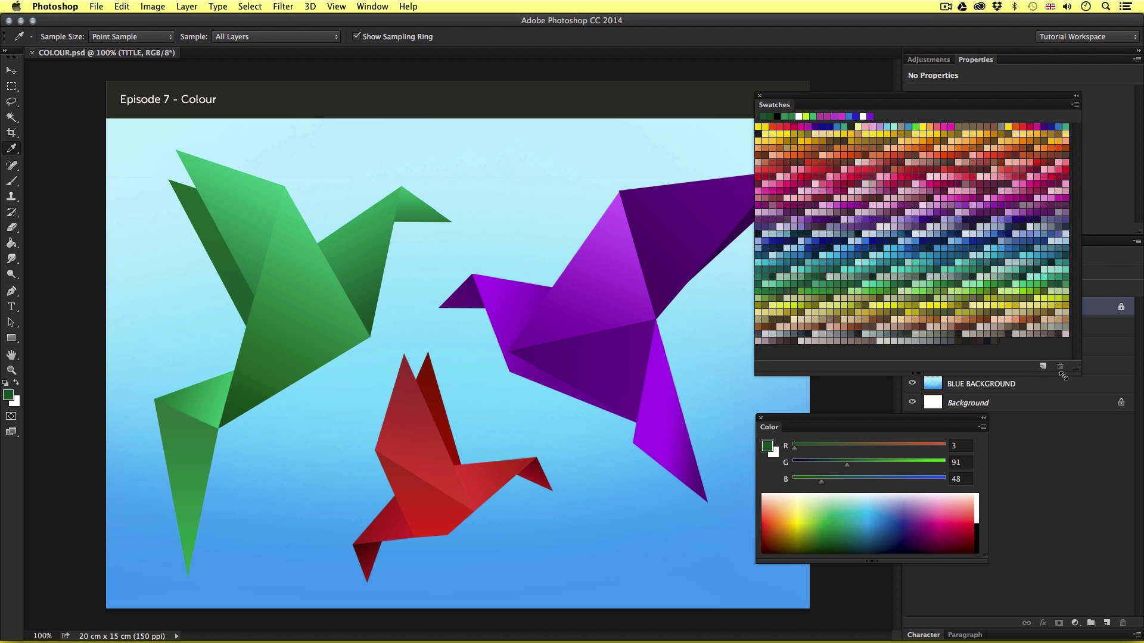
left_click_drag(1064, 377, 986, 374)
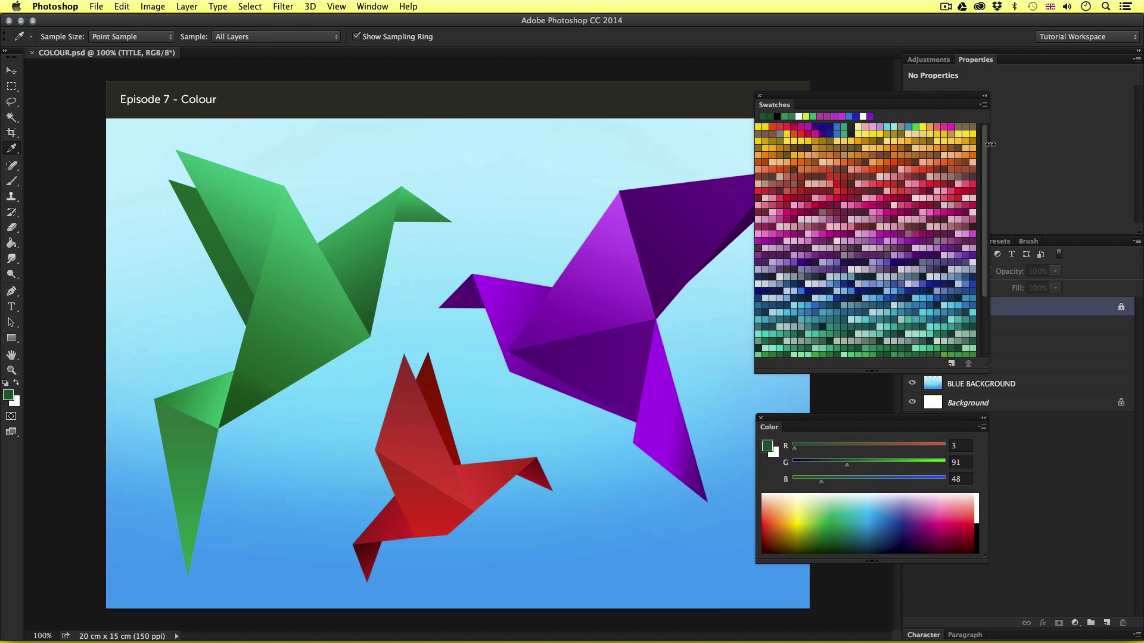
- Replace the current swatches with SWATCH SAMPLE.aco from the 07 - COLOUR folder and make the Swatches panel shorter
left_click(983, 105)
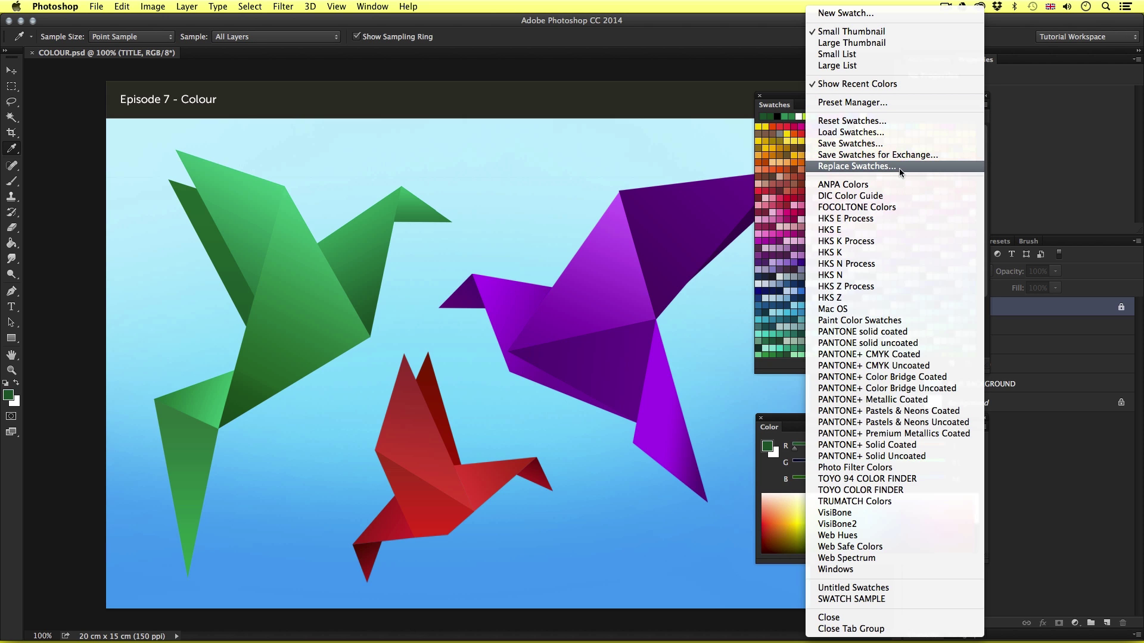
left_click(881, 169)
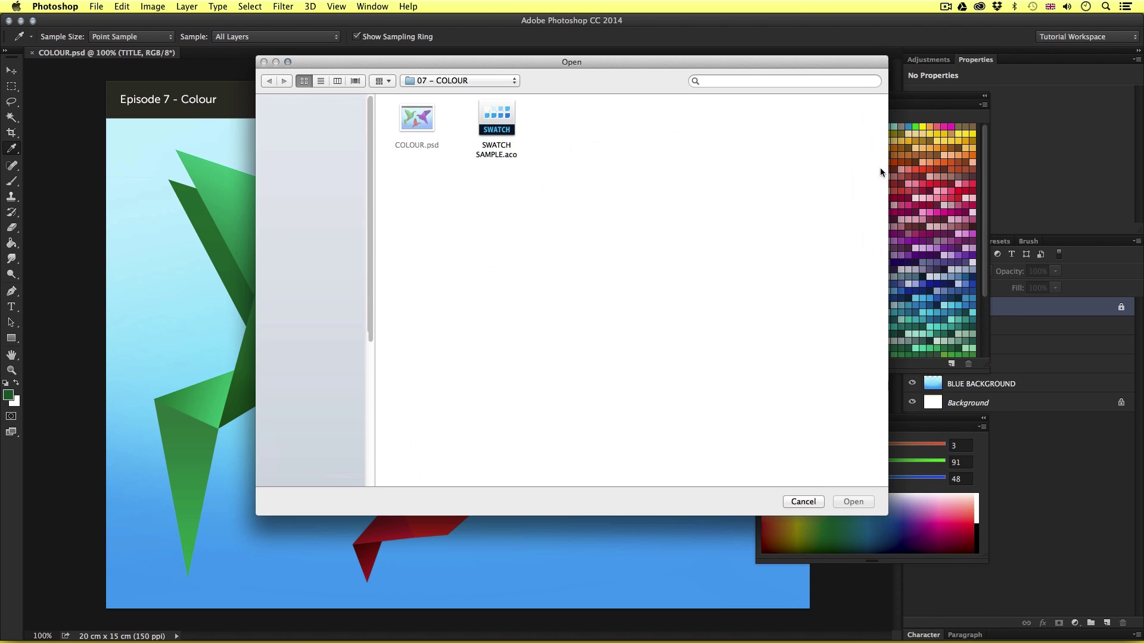
left_click(508, 147)
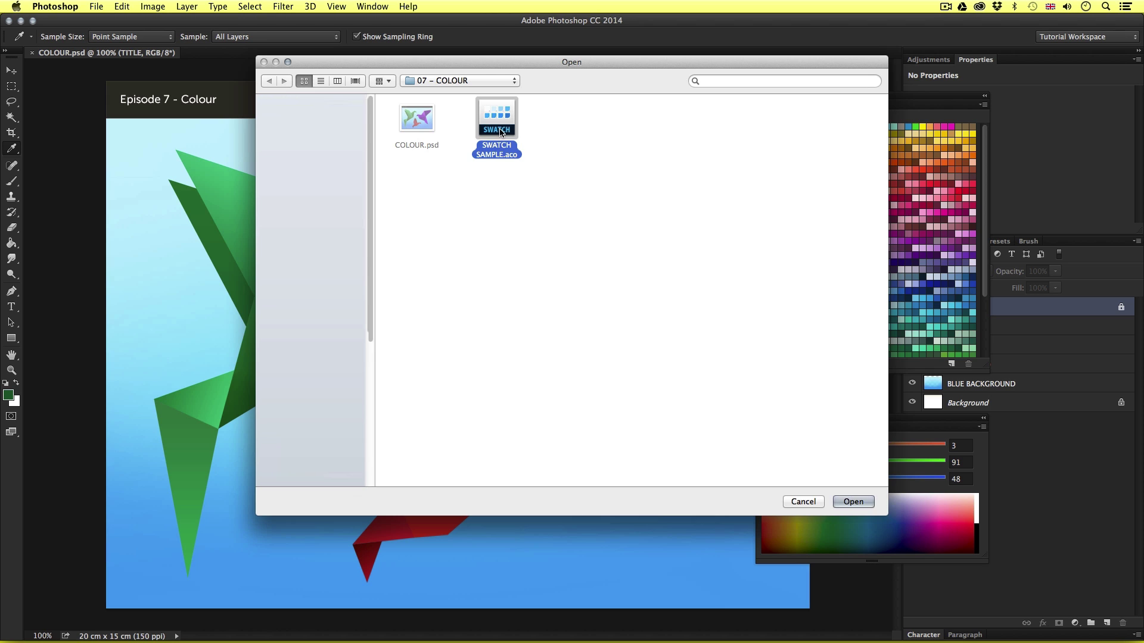
left_click(852, 502)
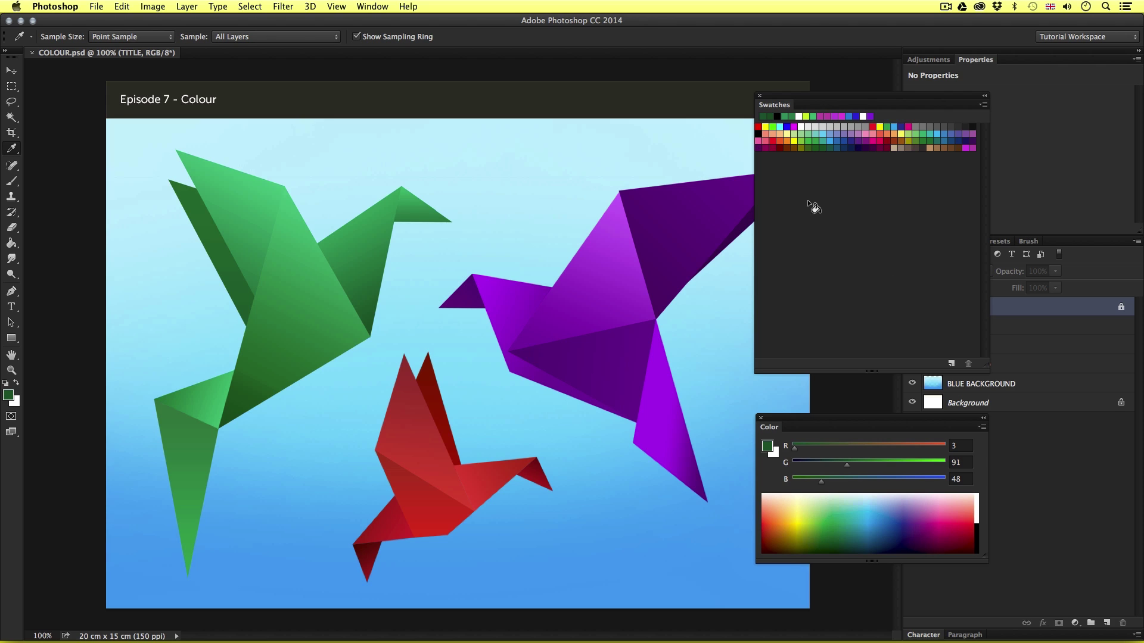
left_click_drag(982, 368, 981, 286)
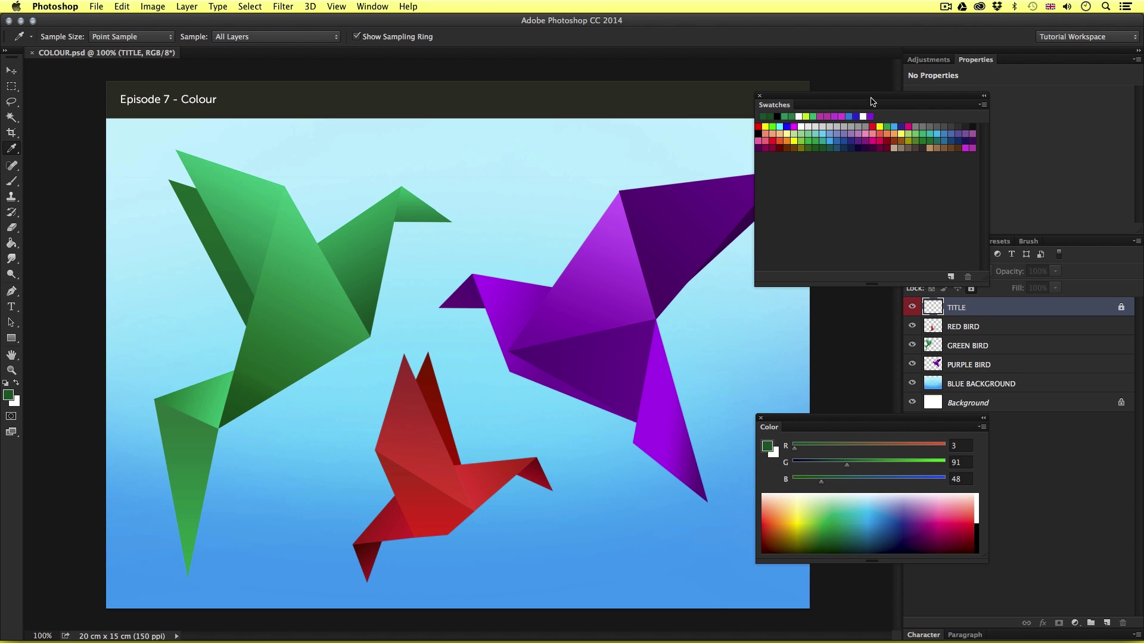
- Reposition the floating Swatches and Color panels until they sit mostly off the artwork with the layer list uncovered
left_click_drag(864, 97, 862, 174)
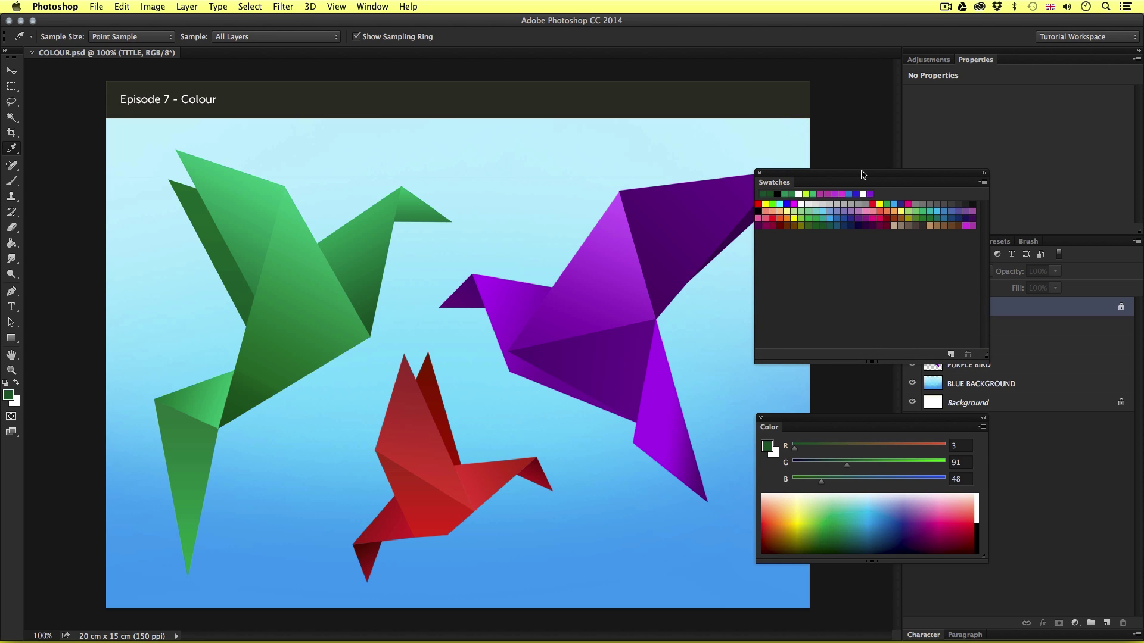
left_click_drag(850, 174, 864, 113)
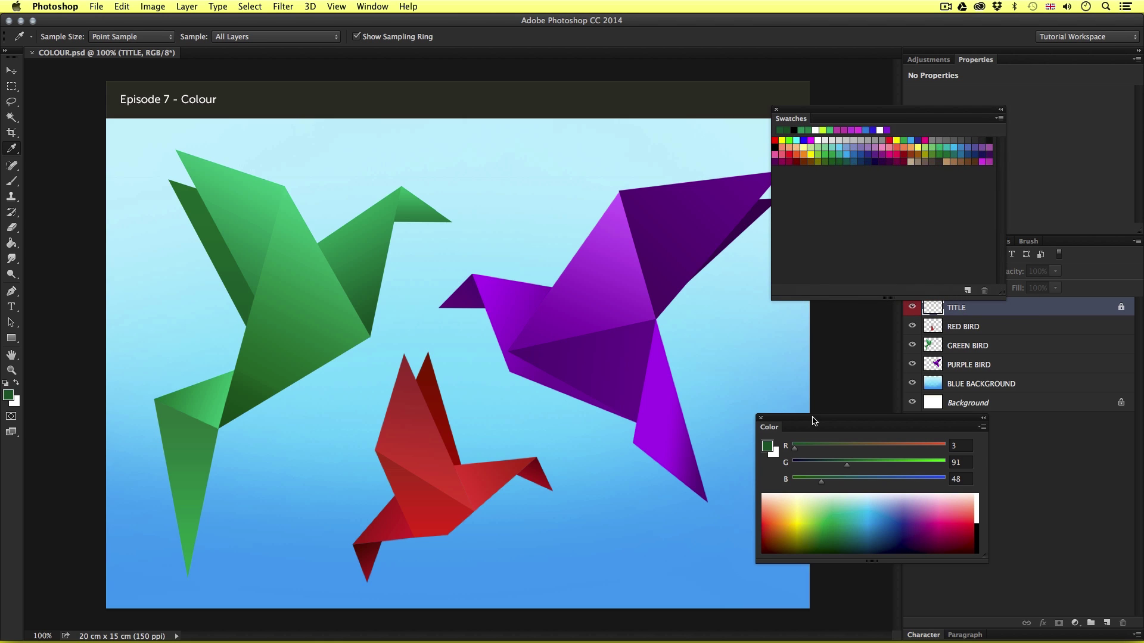
left_click_drag(814, 422, 712, 372)
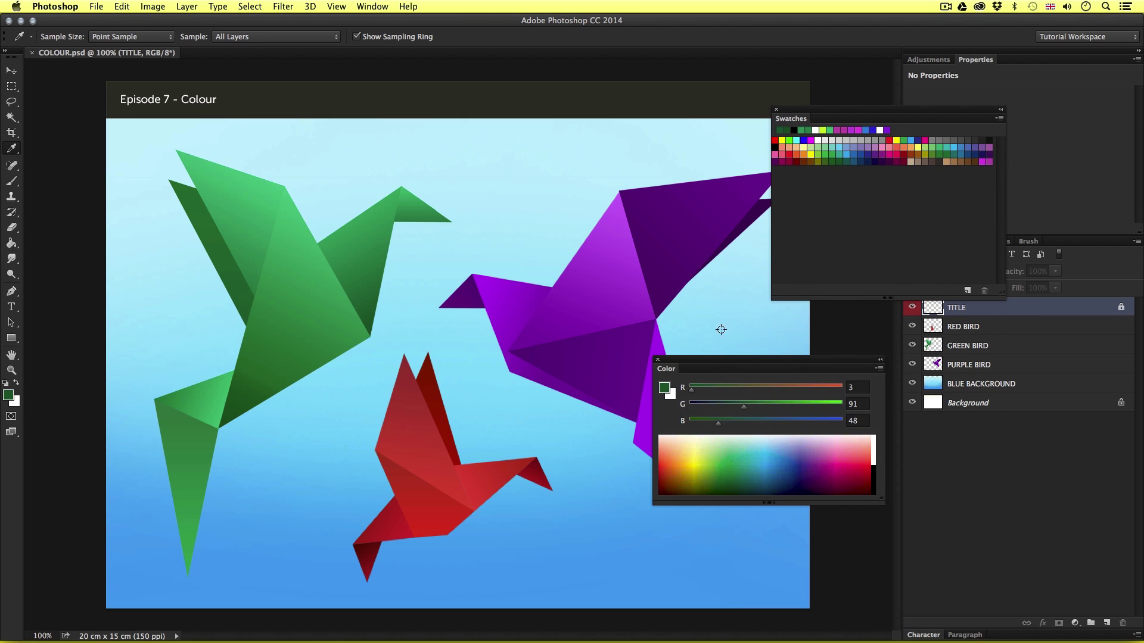
left_click_drag(819, 117, 689, 148)
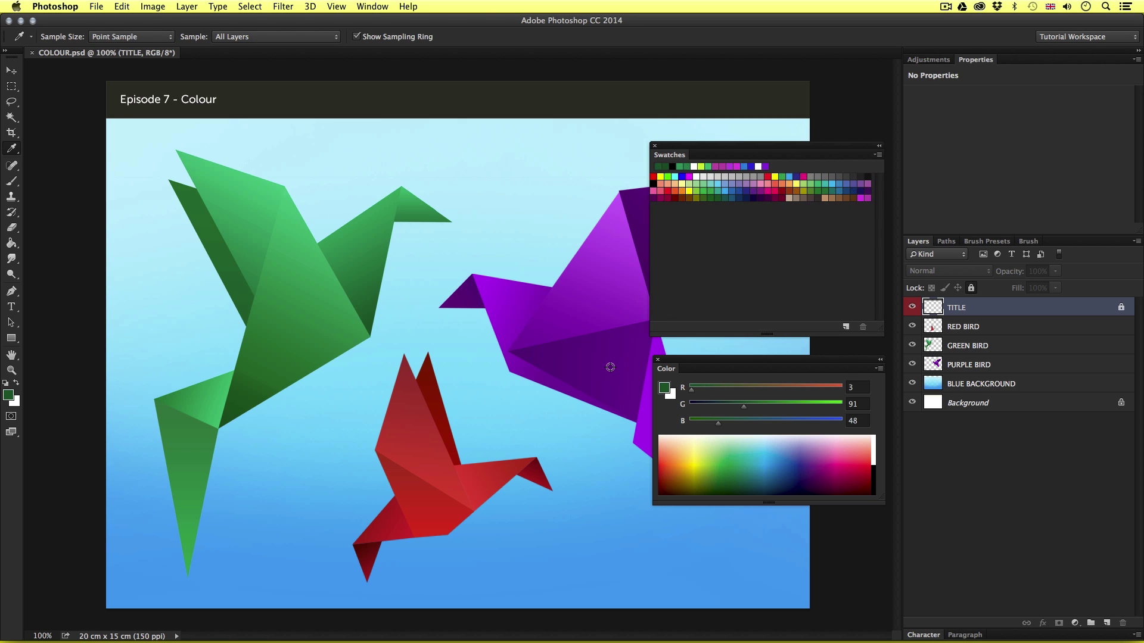
left_click_drag(668, 361, 858, 460)
left_click_drag(763, 149, 894, 83)
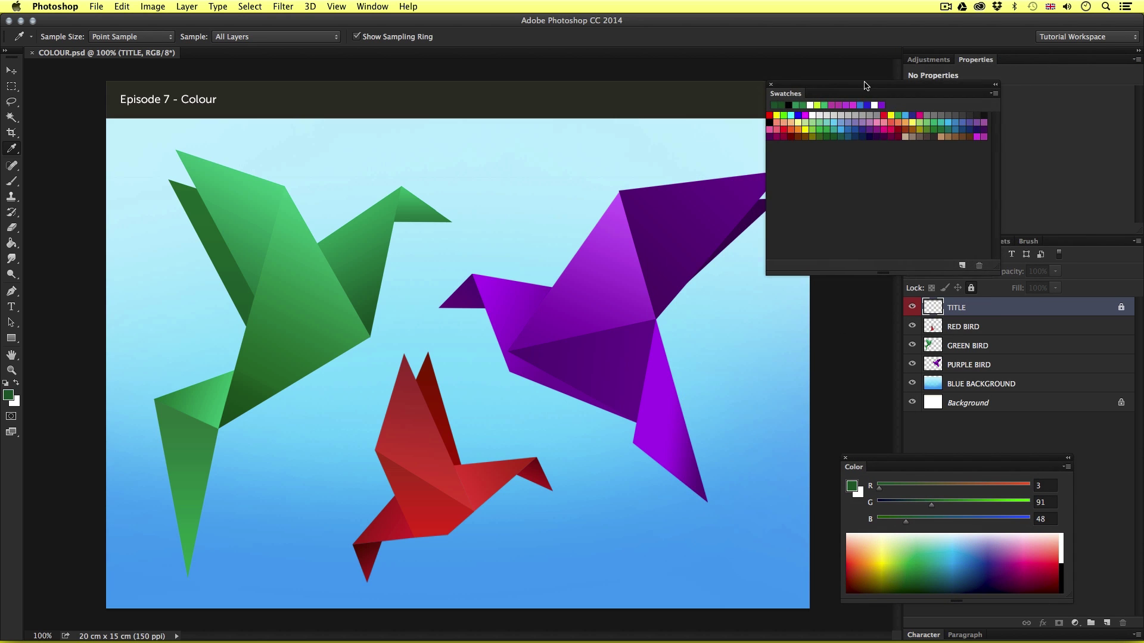
- Shift the RED BIRD layer slightly with the Move tool, and move the Swatches panel off the canvas and shorten it
left_click(984, 328)
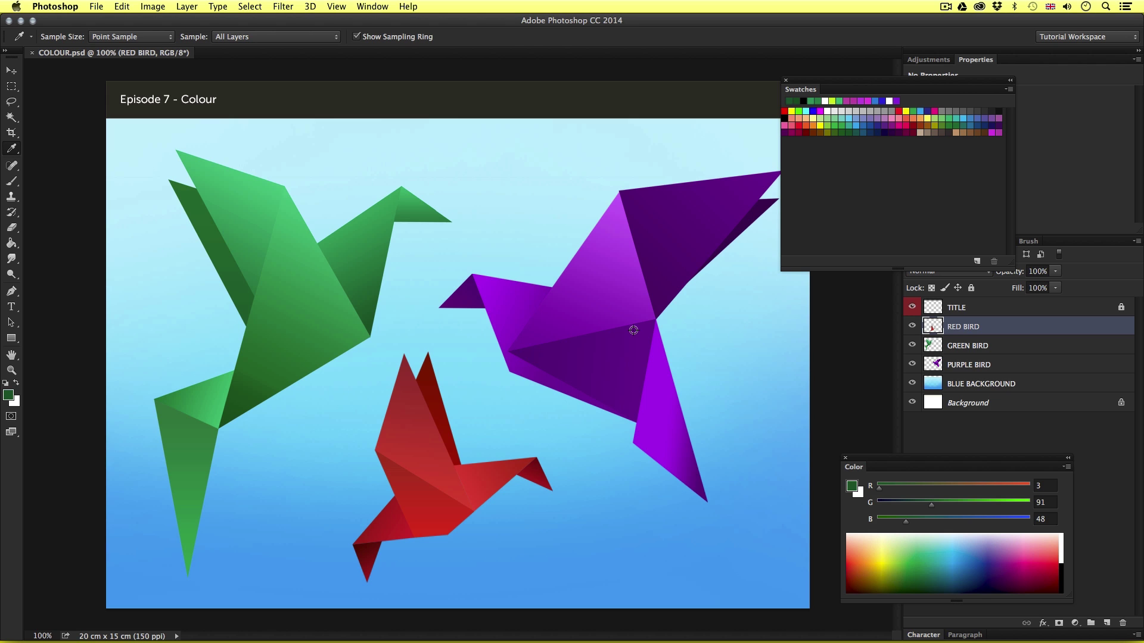
key("v")
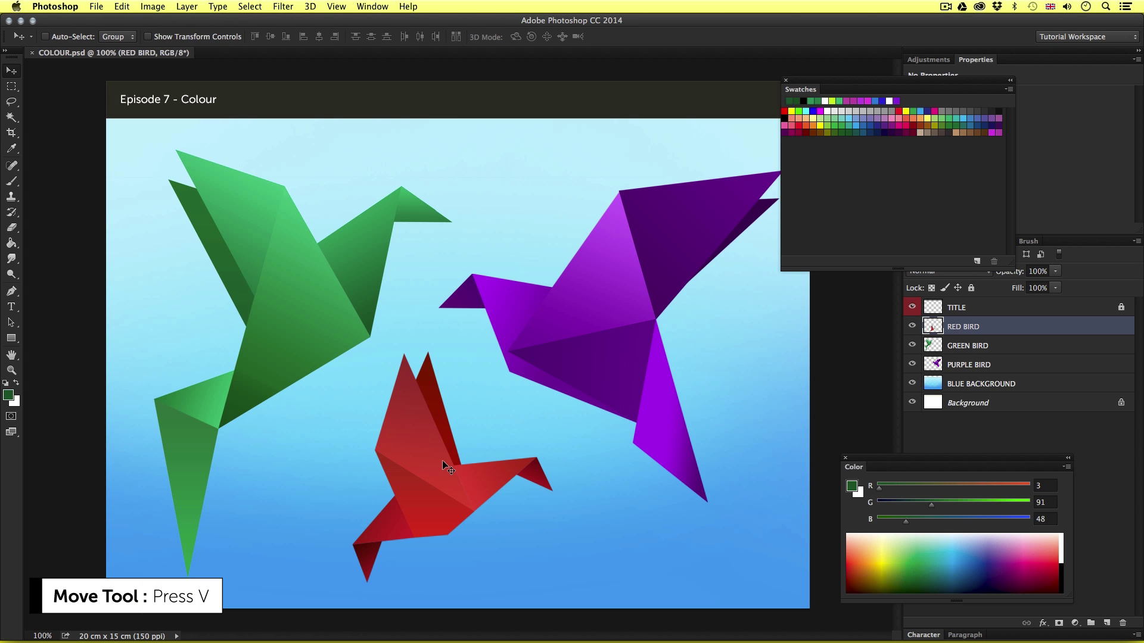
left_click_drag(429, 440, 432, 469)
left_click_drag(805, 83, 853, 85)
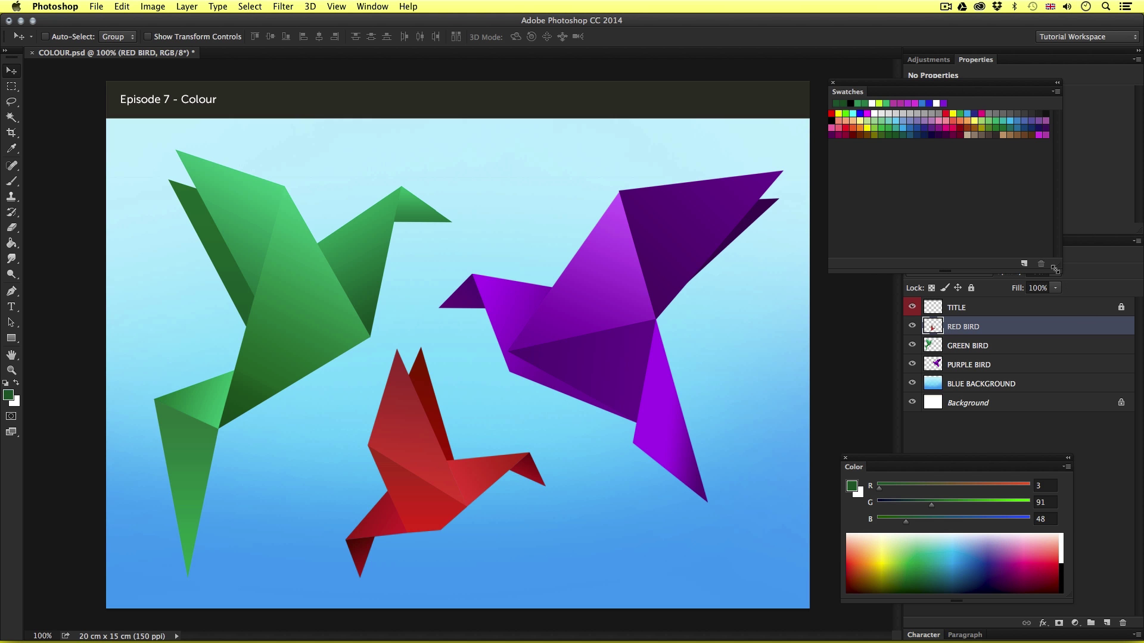
left_click_drag(1058, 269, 1058, 175)
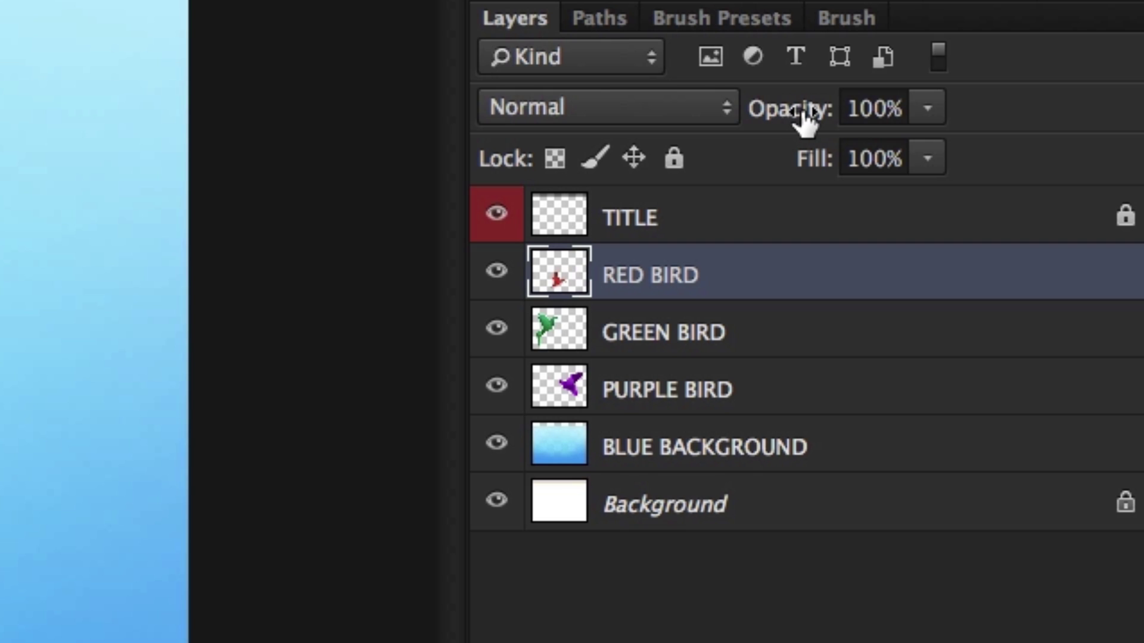
- Reduce the RED BIRD layer's opacity to 77% and move the red bird up between the other two birds
left_click_drag(805, 118, 778, 120)
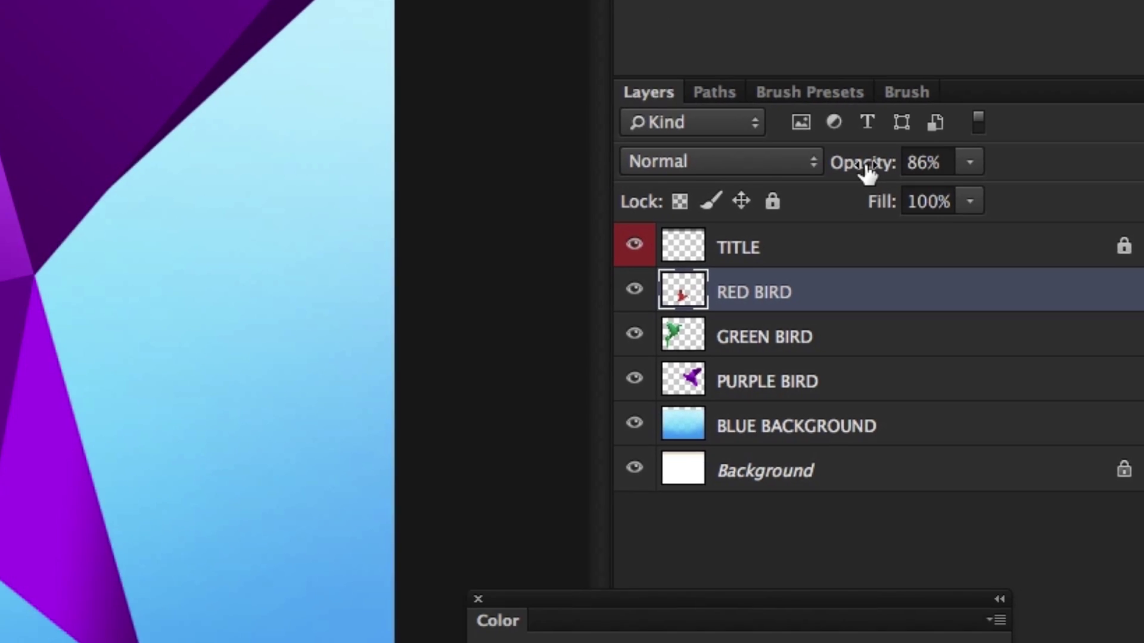
left_click_drag(797, 119, 778, 118)
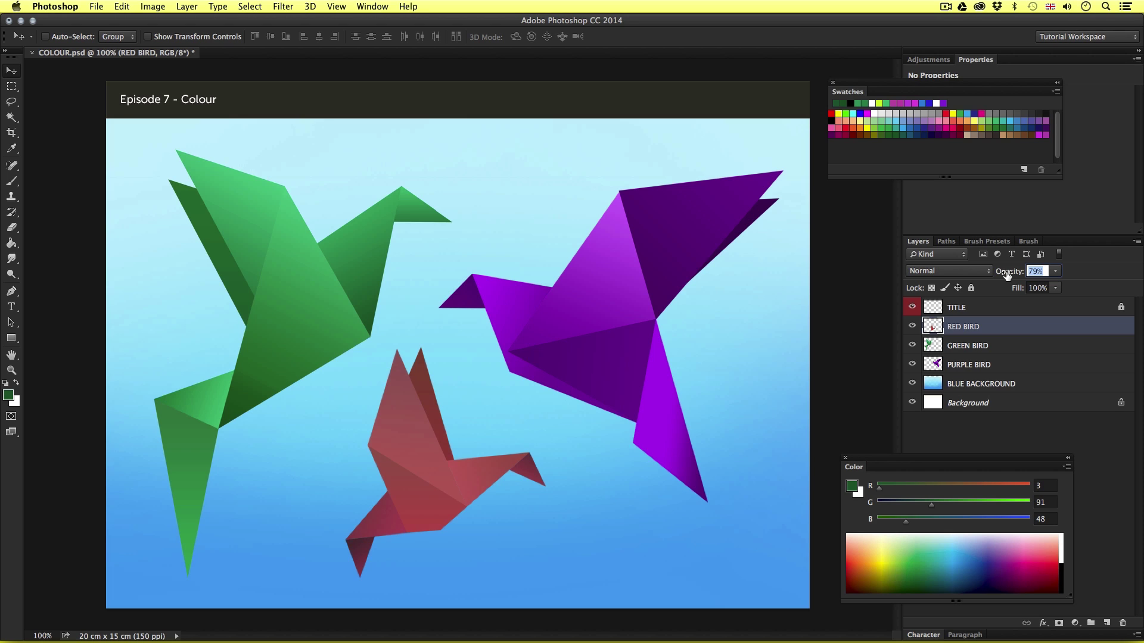
left_click_drag(1001, 276, 1007, 276)
left_click_drag(432, 498, 436, 433)
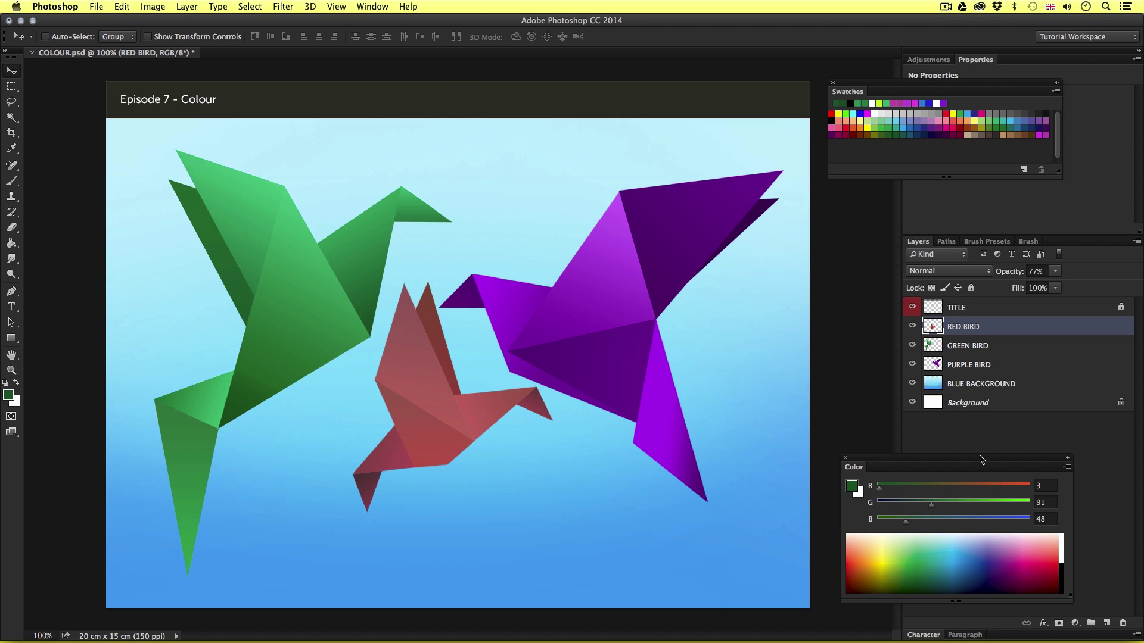
- Set the PURPLE BIRD layer's opacity to 80% and move the purple bird so it overlaps the red bird
left_click(986, 365)
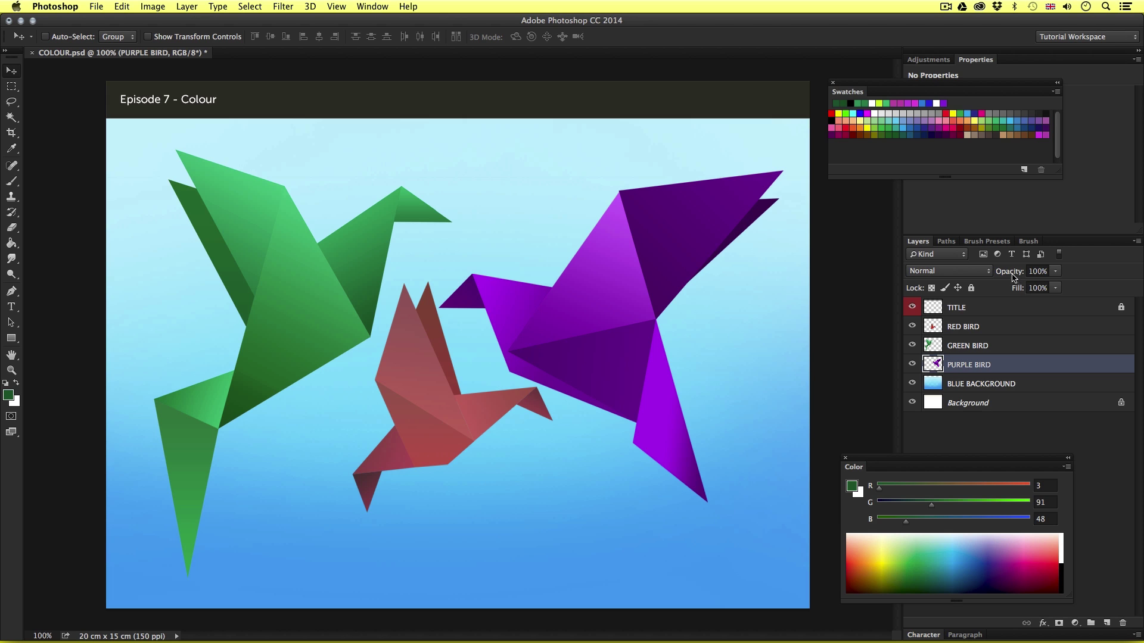
left_click_drag(1009, 273, 999, 275)
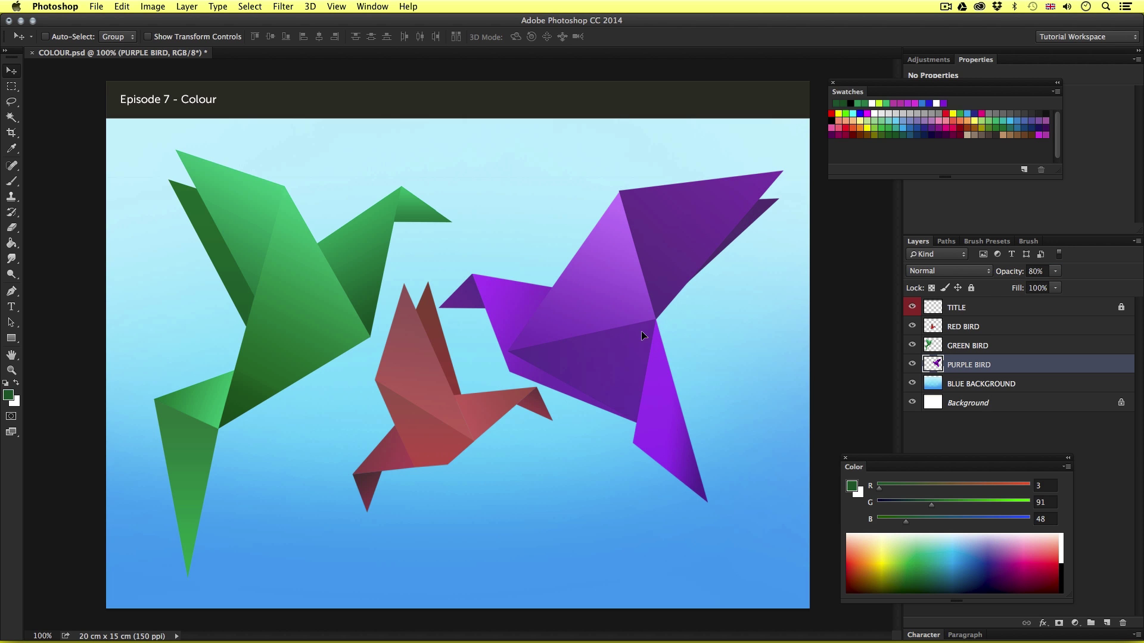
left_click_drag(652, 336, 567, 369)
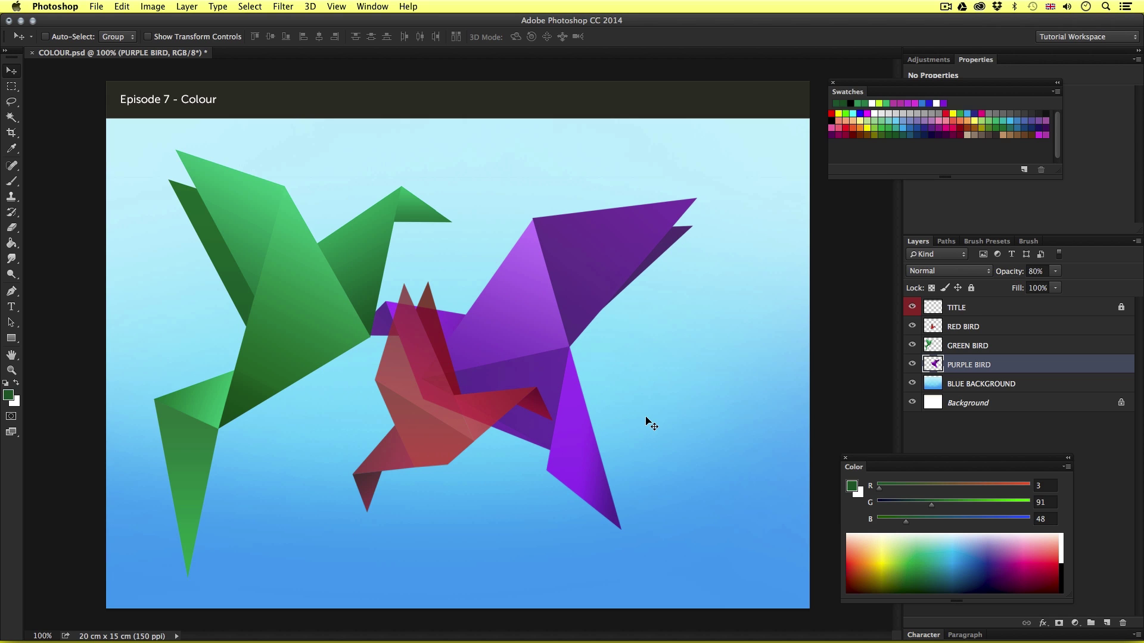
- Set the GREEN BIRD layer's opacity to 40% and move the green bird over the purple and red birds
left_click(1023, 347)
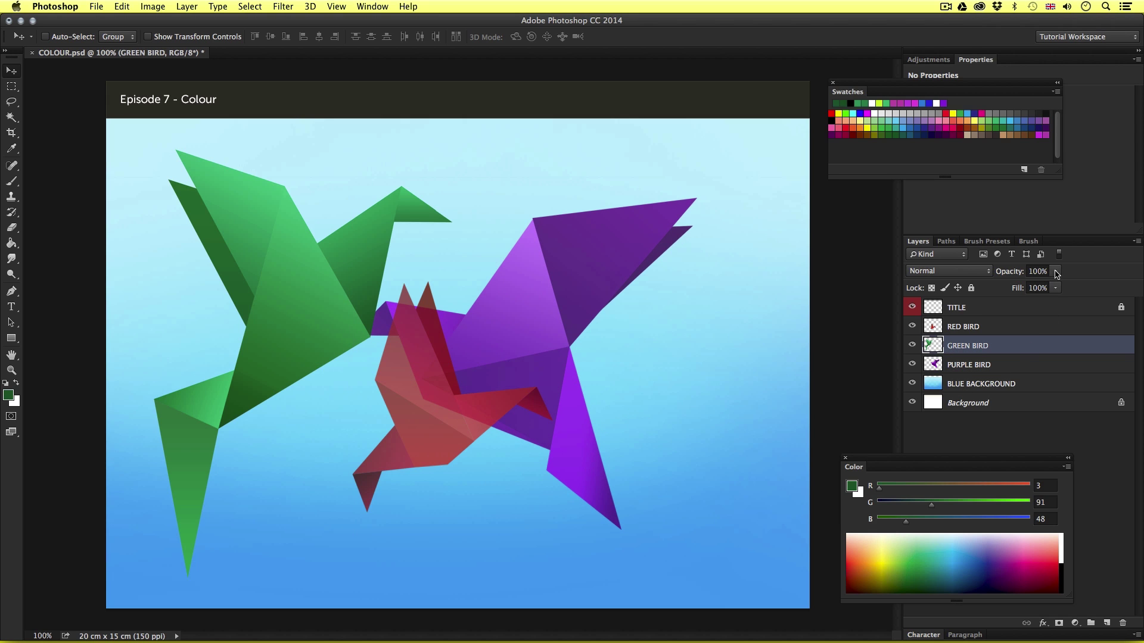
left_click(1057, 273)
left_click(1032, 287)
left_click_drag(1034, 288, 1010, 288)
left_click_drag(302, 306, 423, 285)
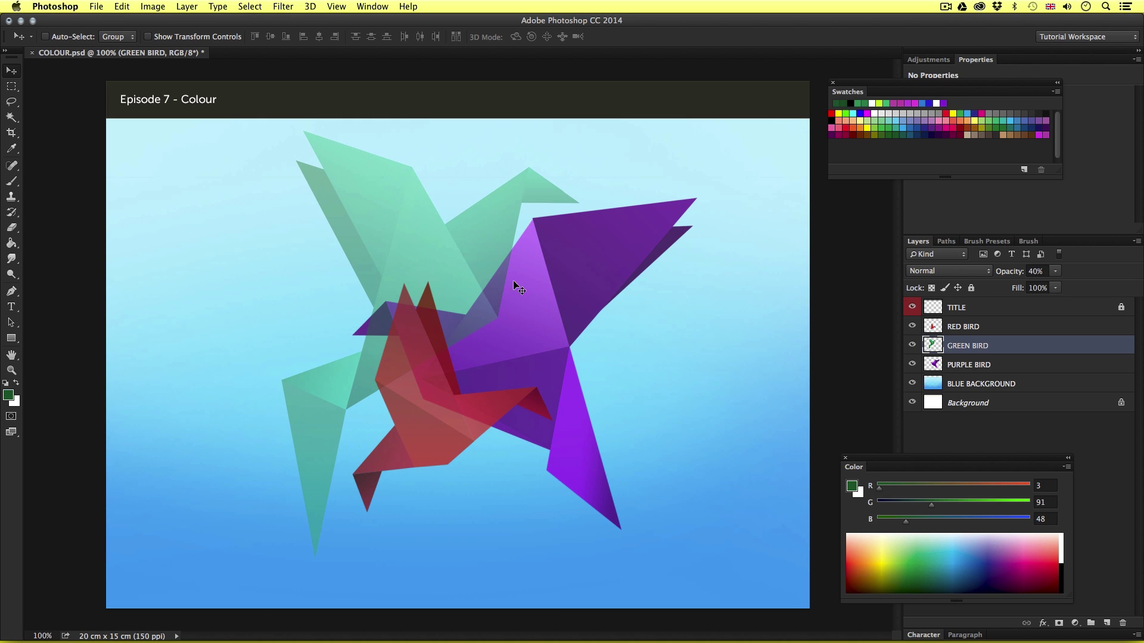
- Move the red, green and purple bird layers together slightly down and left, and bring the Swatches and Color panels closer to the artwork
left_click(959, 326)
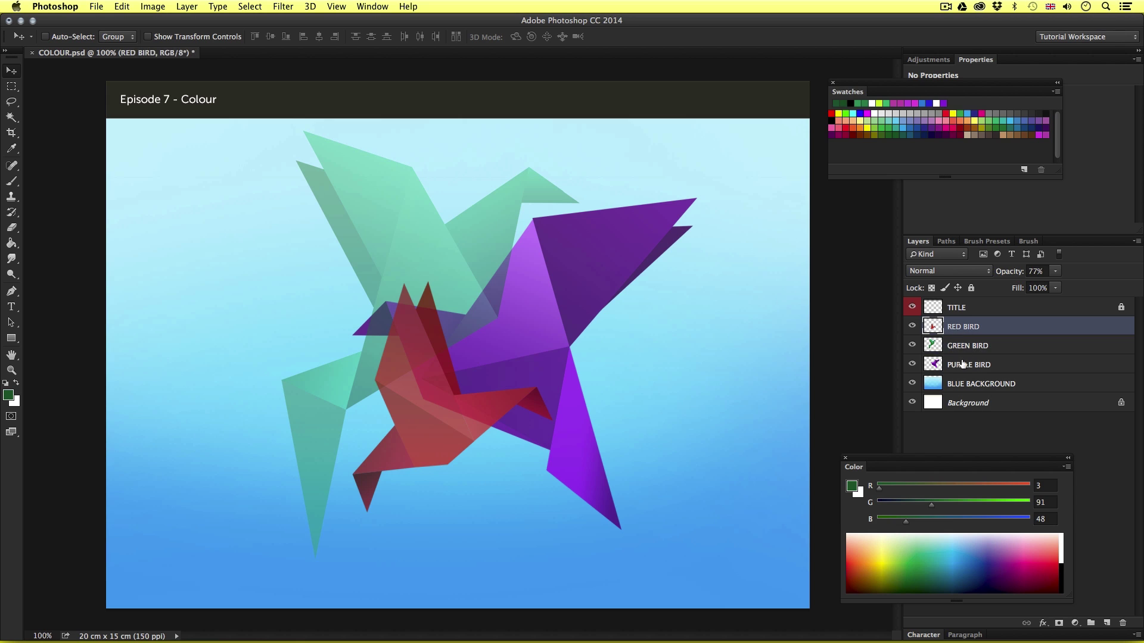
left_click(963, 365, "shift")
left_click_drag(637, 362, 618, 389)
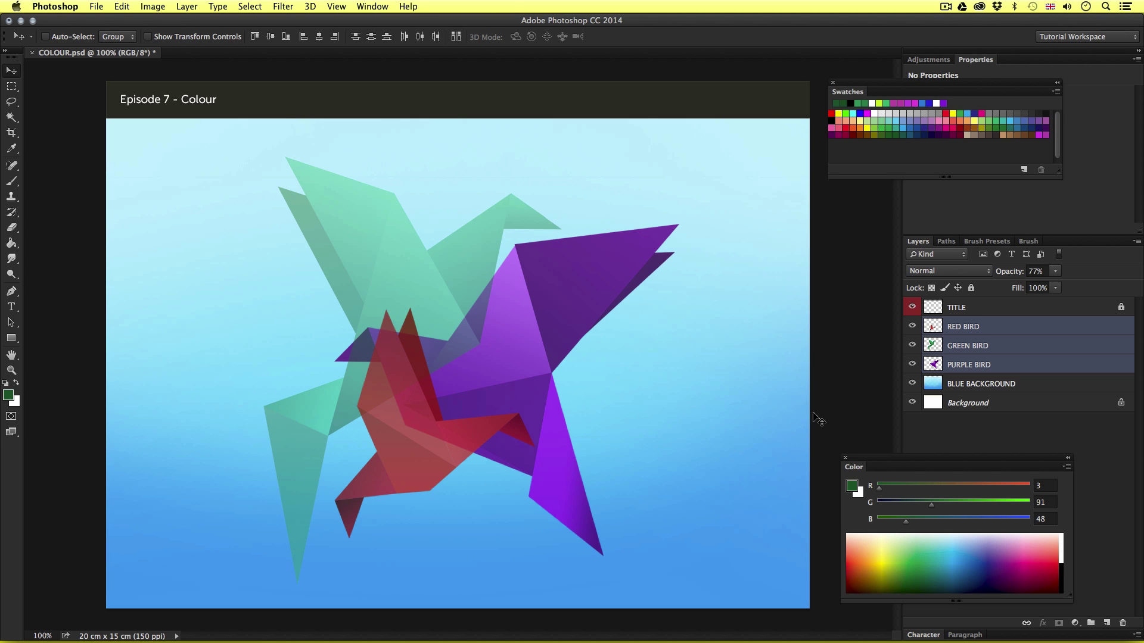
left_click_drag(848, 85, 754, 138)
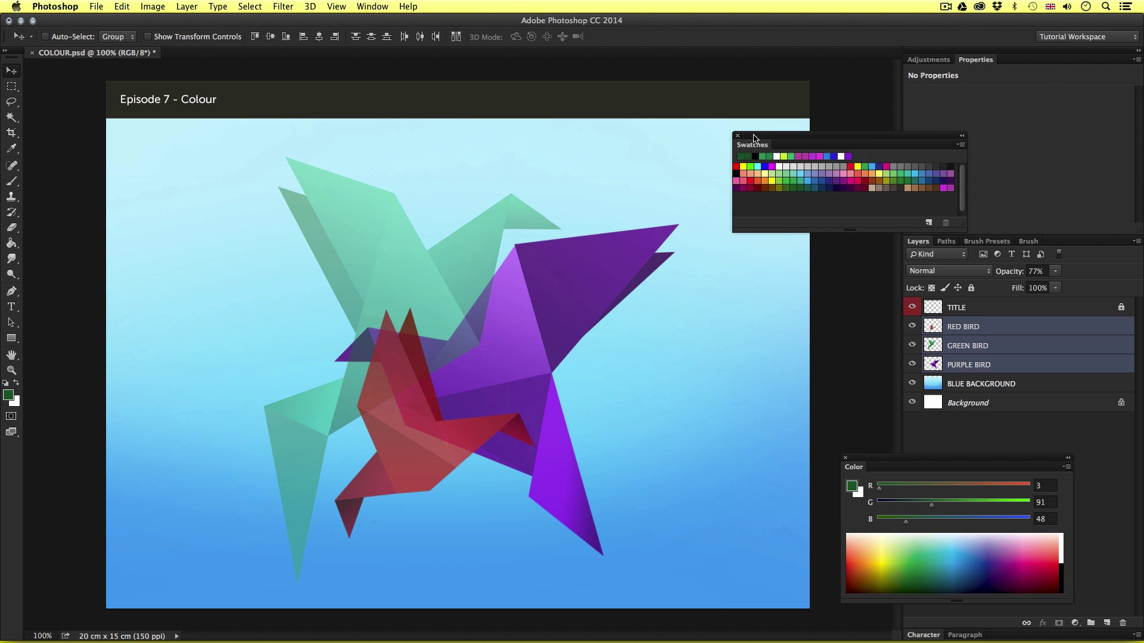
left_click_drag(859, 459, 756, 429)
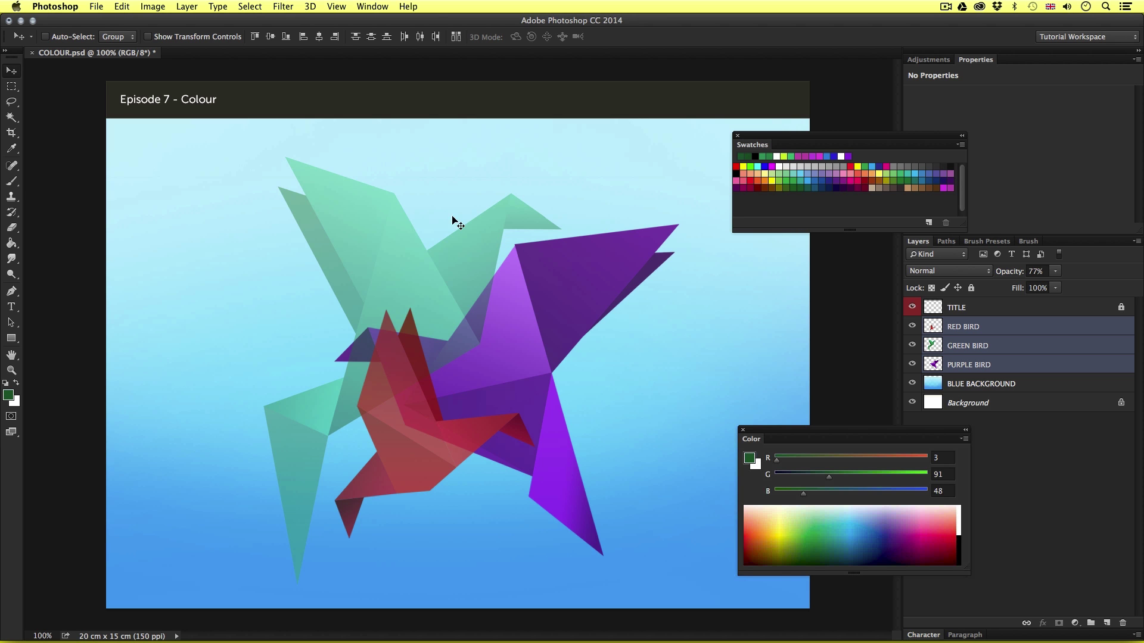
- Convert the document to CMYK Color without flattening the layers, accepting the U.S. Web Coated (SWOP) v2 profile
left_click(154, 7)
mouse_move(166, 22)
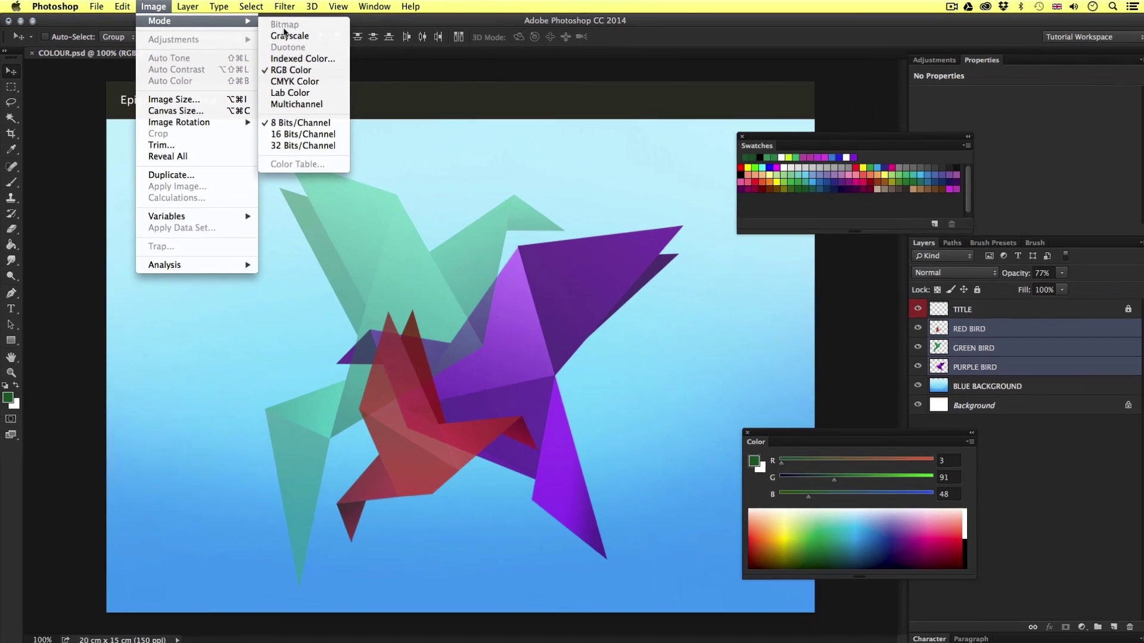
left_click(315, 82)
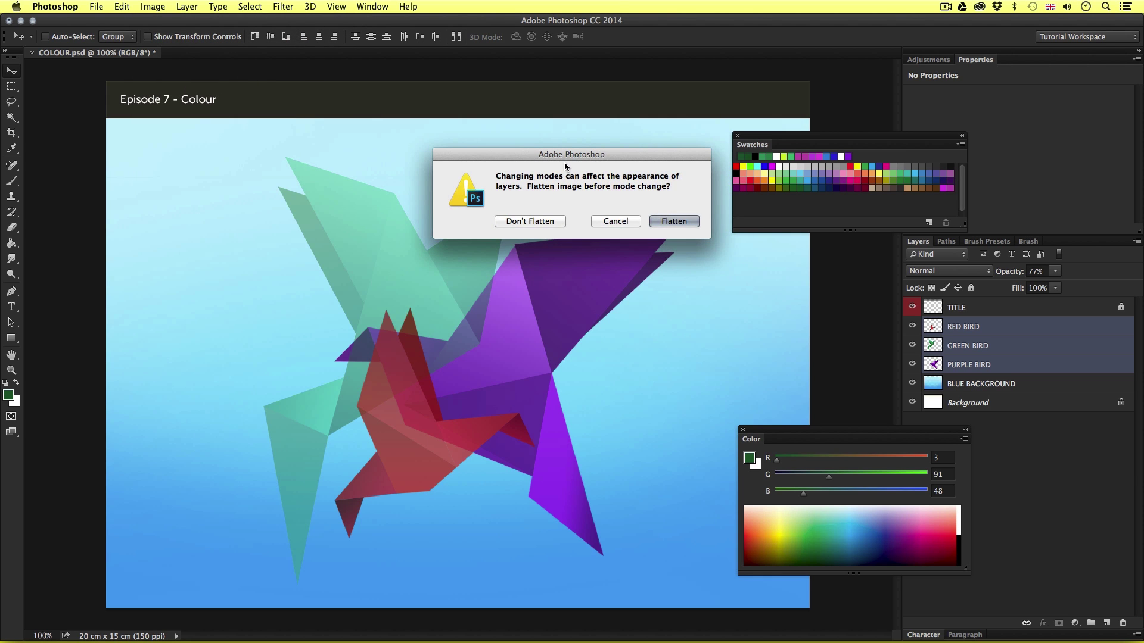
left_click_drag(552, 164, 470, 268)
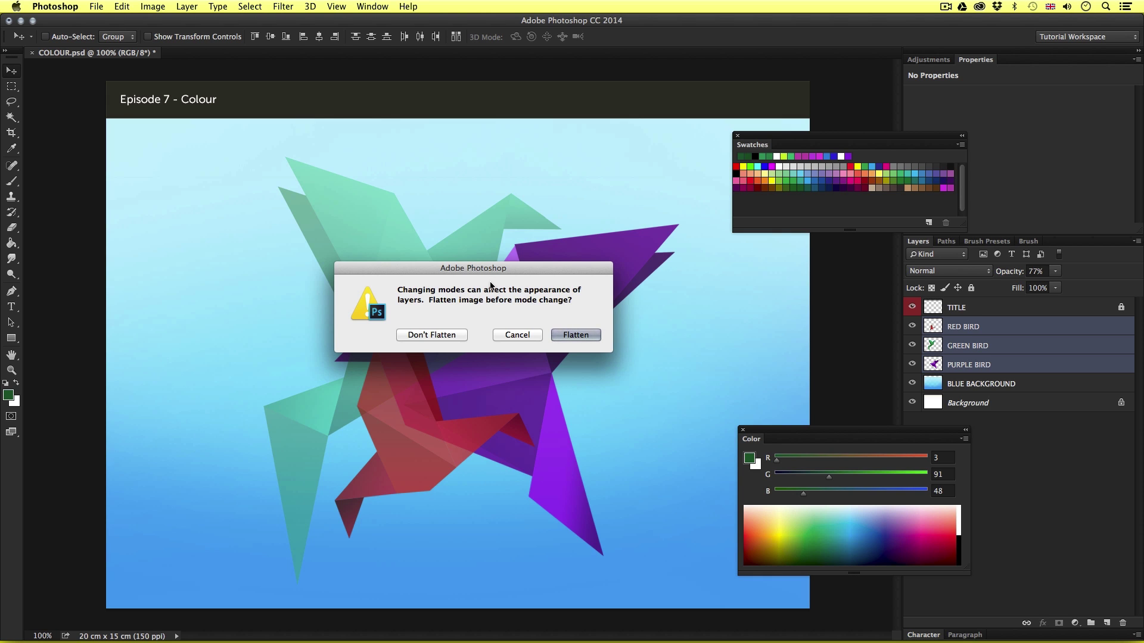
left_click(431, 335)
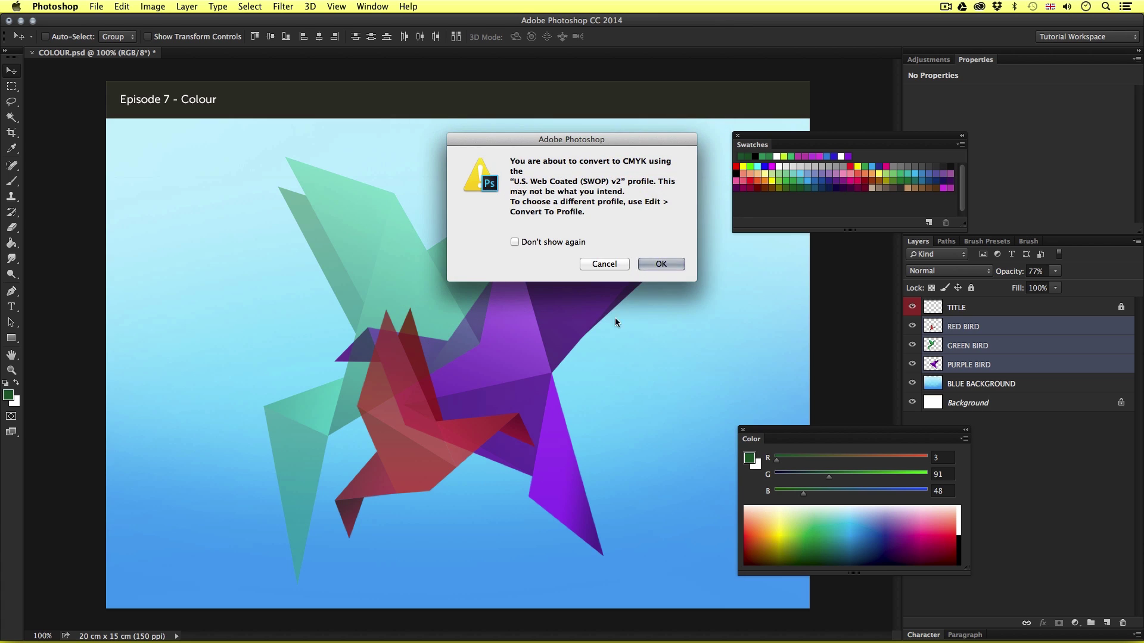
left_click(663, 264)
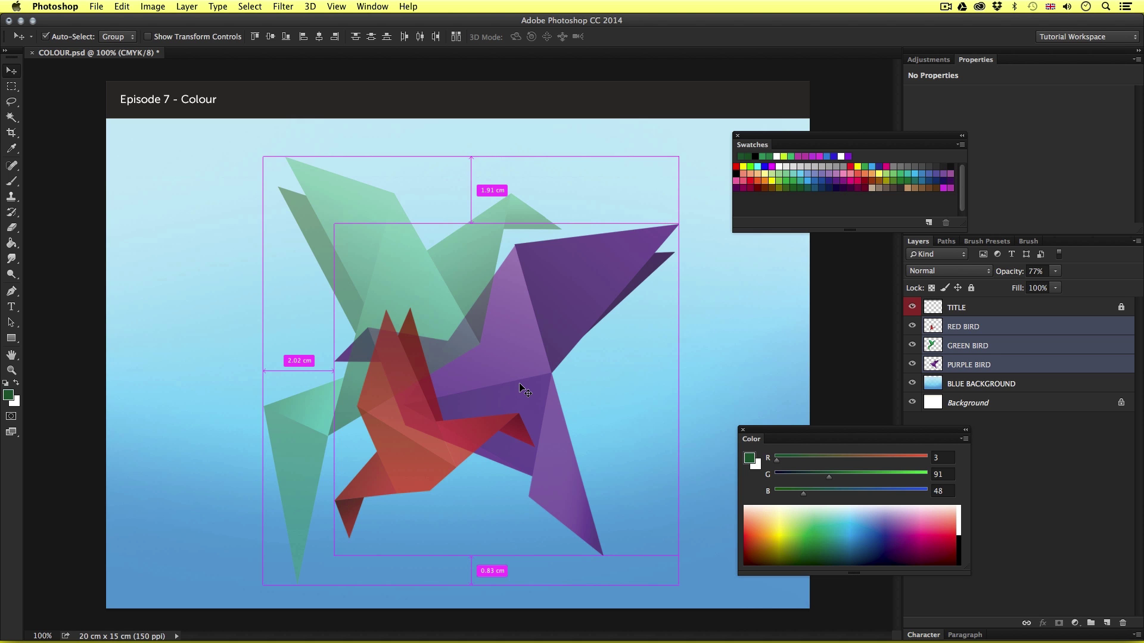
- Undo and redo the CMYK conversion repeatedly to compare the RGB and CMYK colours, ending in CMYK
key("super+z")
key("super+z")
key("super+z")
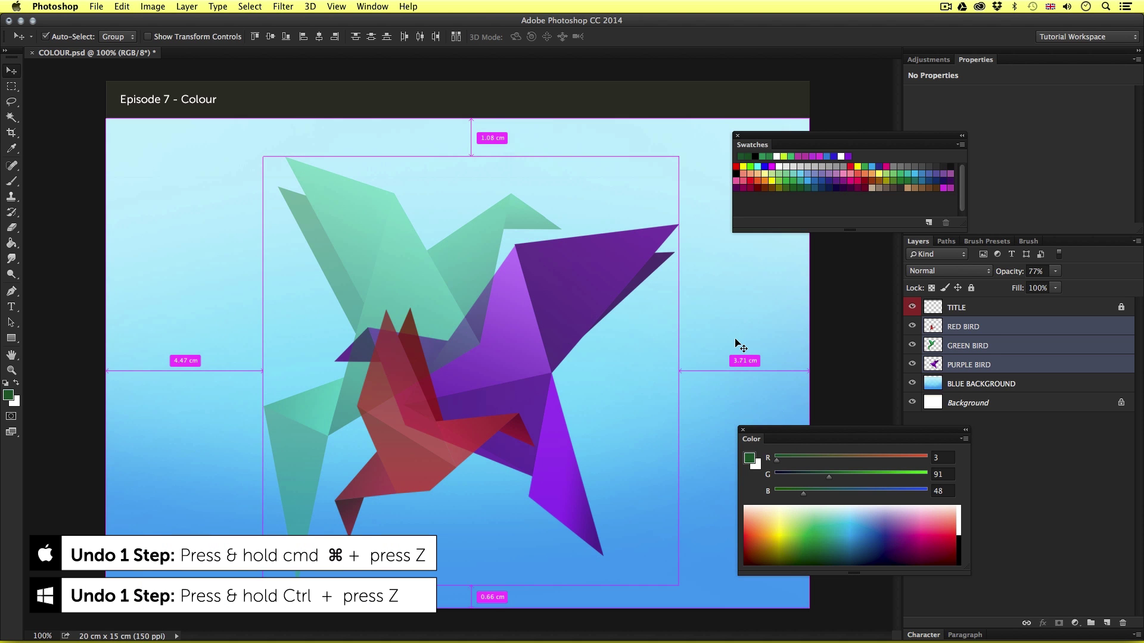
key("super+z")
key("super+z")
key("super+z")
key("super+z")
key("super+z")
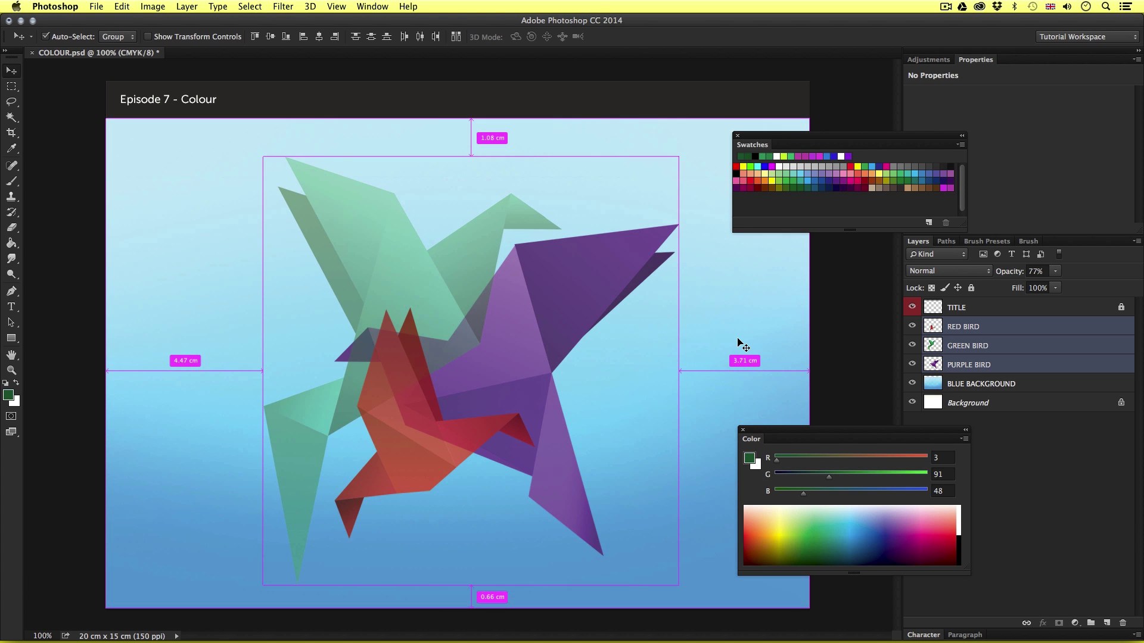
key("super+z")
key("super+z")
key("super+z")
key("super+z")
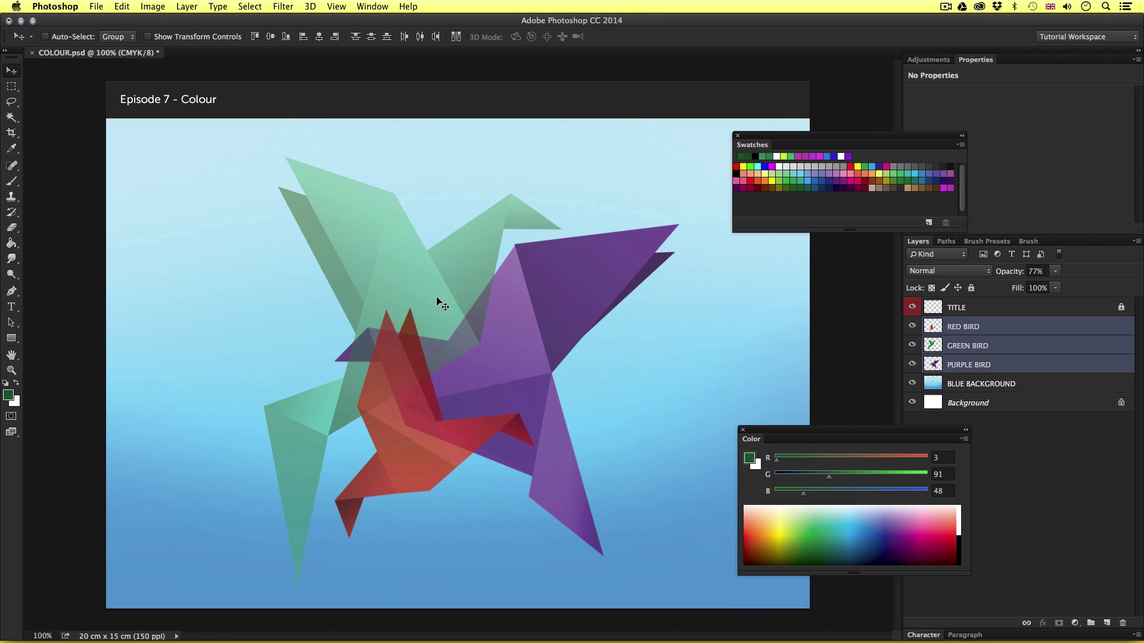
- Convert the document to Grayscale without flattening the layers and confirm the mode change
left_click(153, 6)
mouse_move(162, 22)
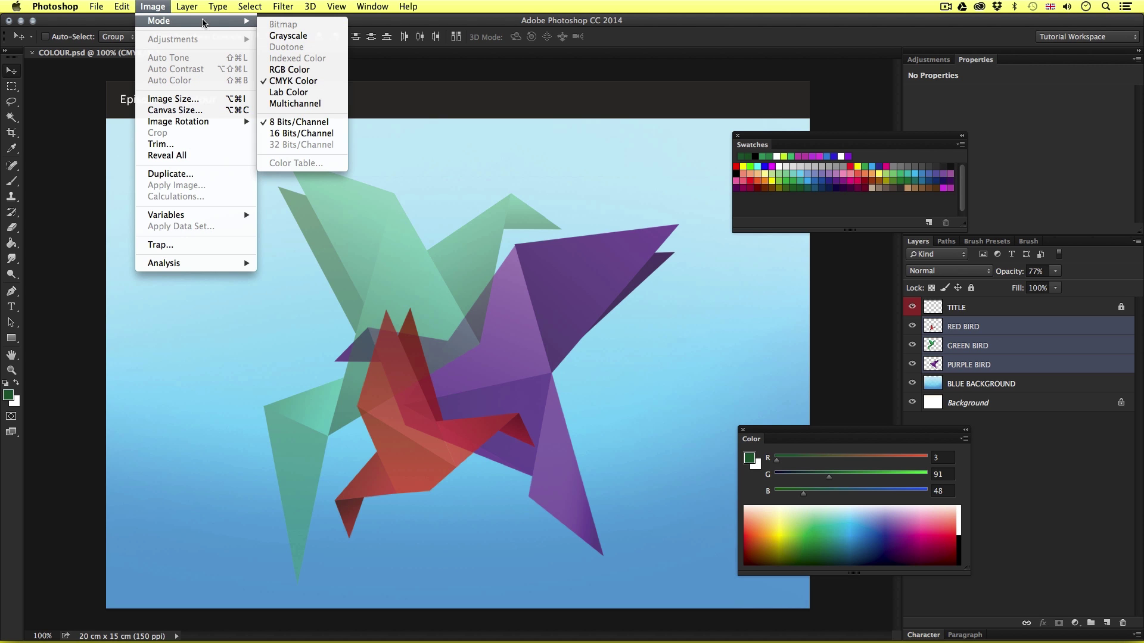
left_click(316, 36)
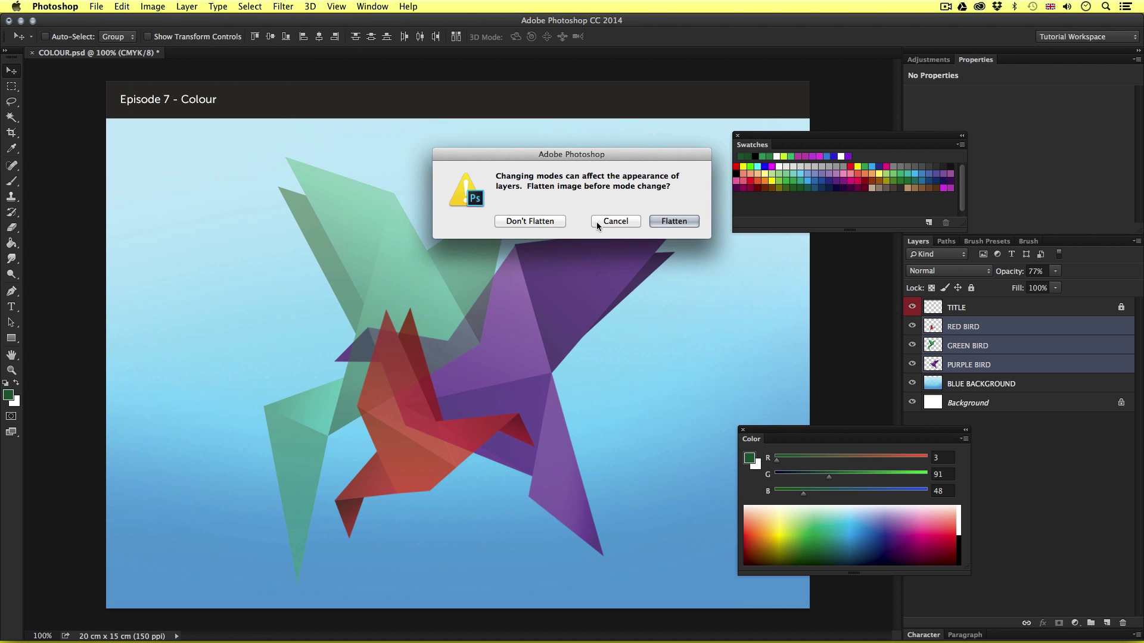
left_click(531, 221)
left_click(660, 225)
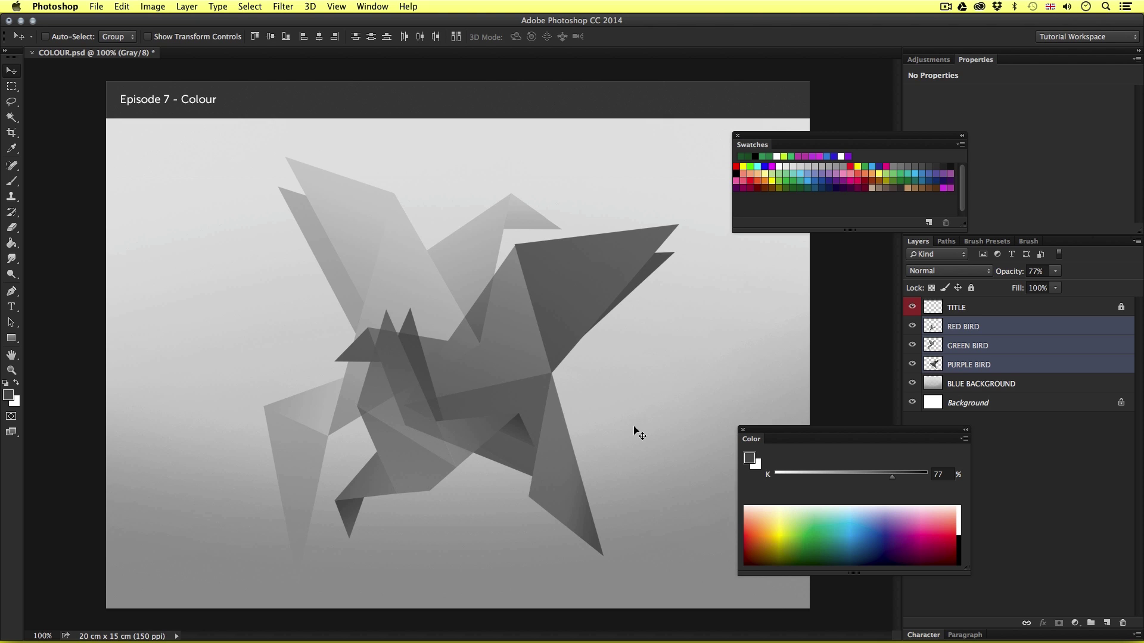
- Undo the Grayscale and CMYK conversions to restore the document to RGB Color
key("super+z")
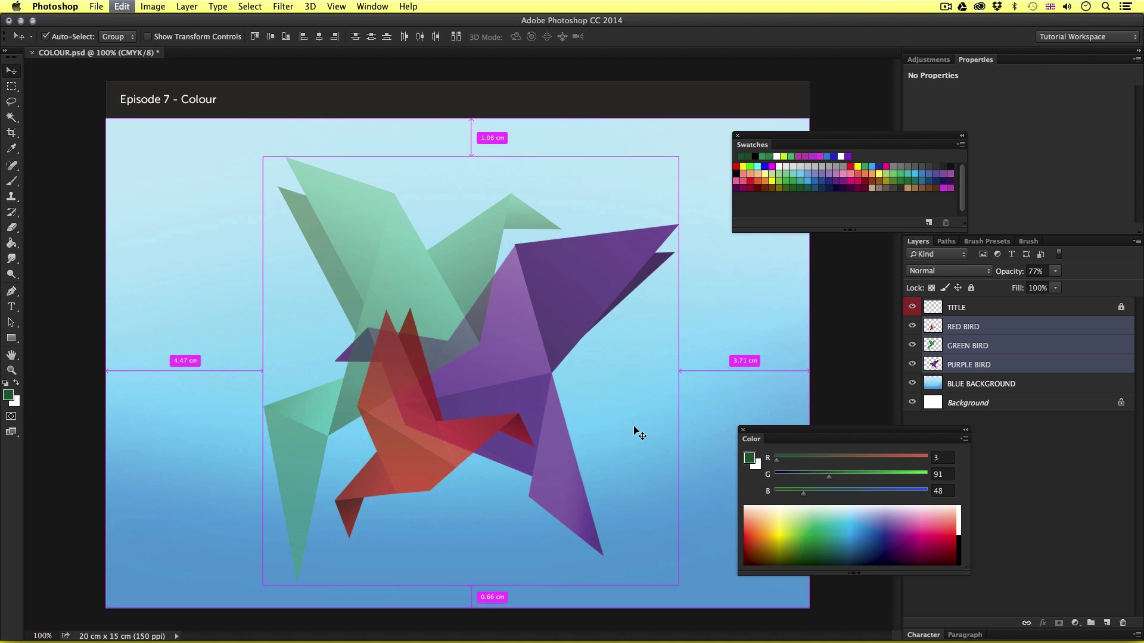
key("super+z")
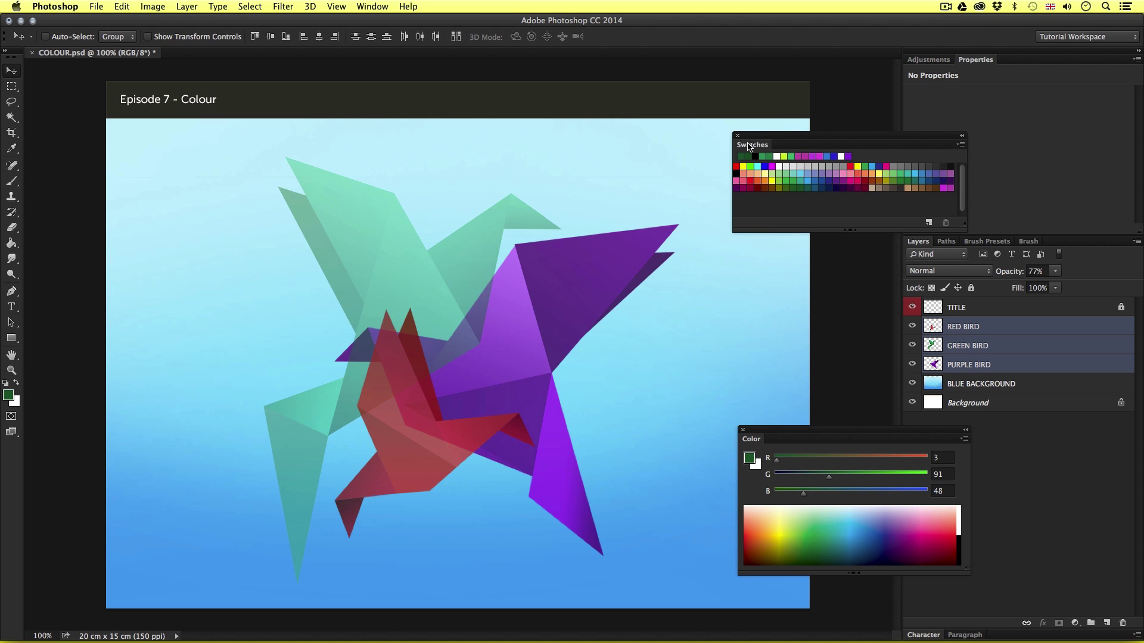
- Dock the floating Swatches and Color panels in the group that holds Adjustments and Properties
left_click_drag(749, 147, 953, 62)
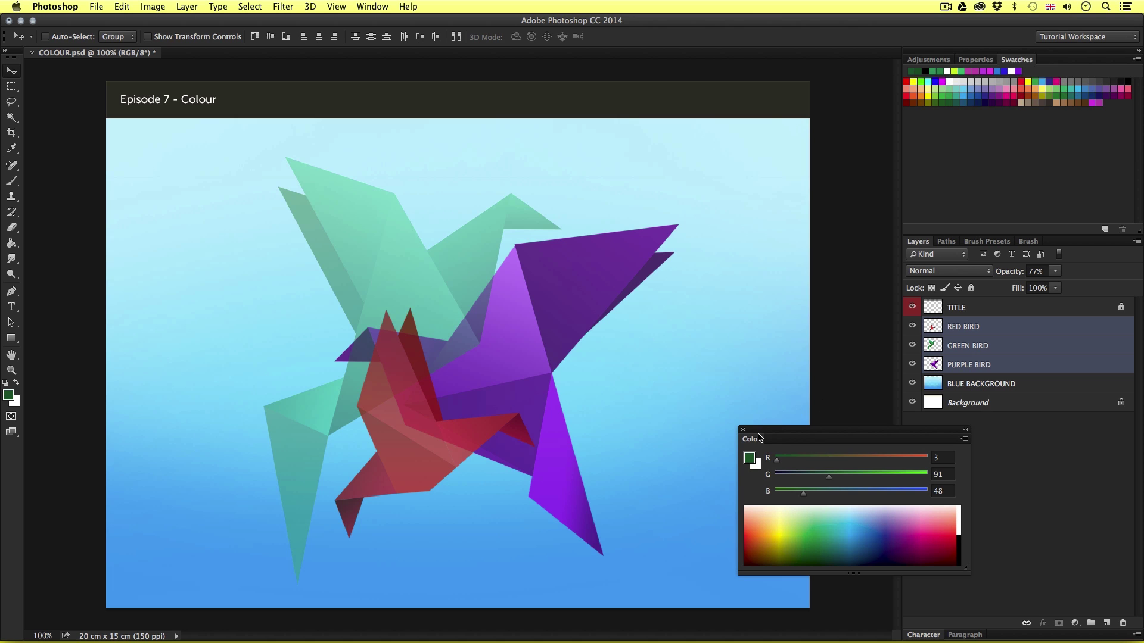
left_click_drag(752, 441, 961, 62)
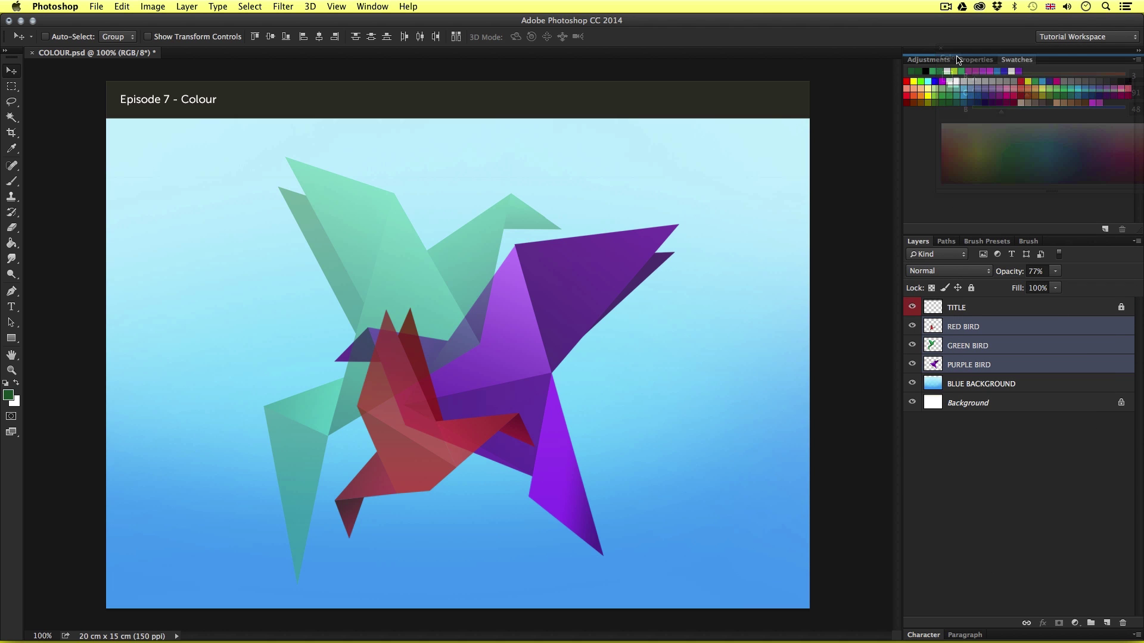